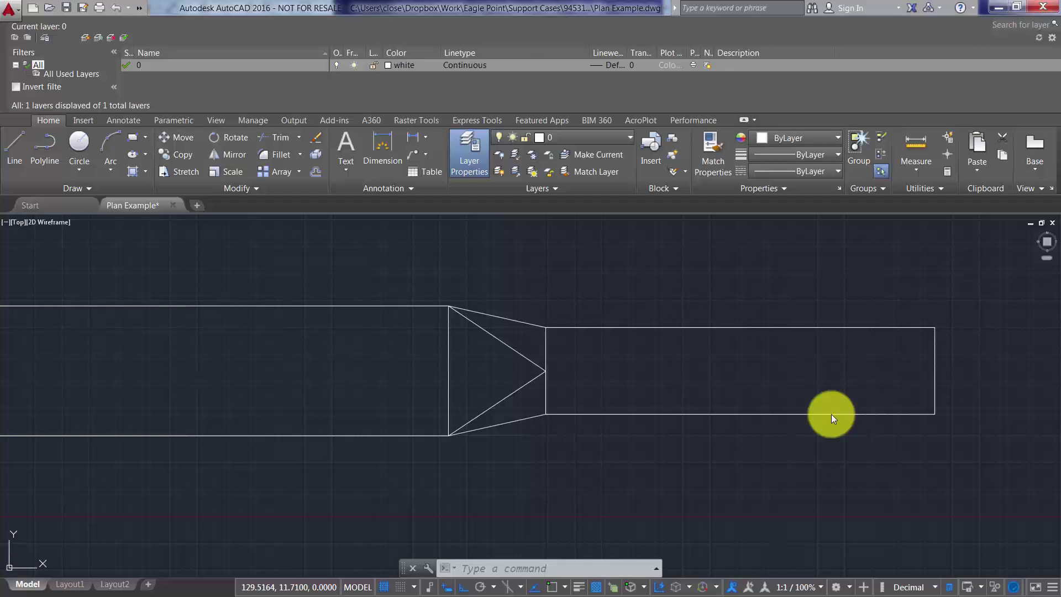
Switch to Revit and examine the transition family's hidden geometry in the Ref. Level plan by resetting the temporary hide, undoing that reset
{"action": "key", "text": "alt+Tab"}
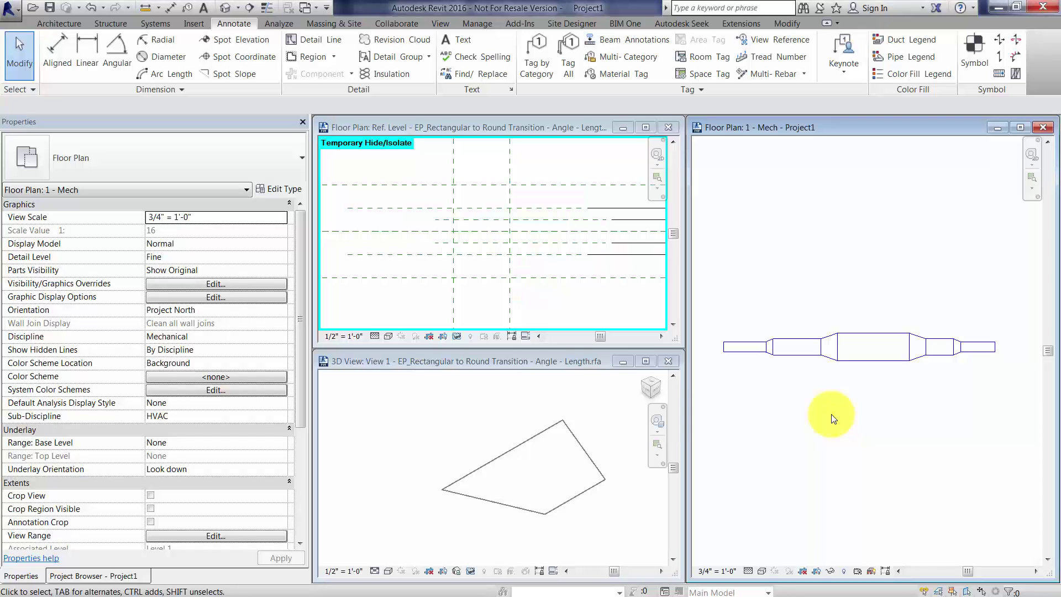
{"action": "key", "text": "ctrl+Tab"}
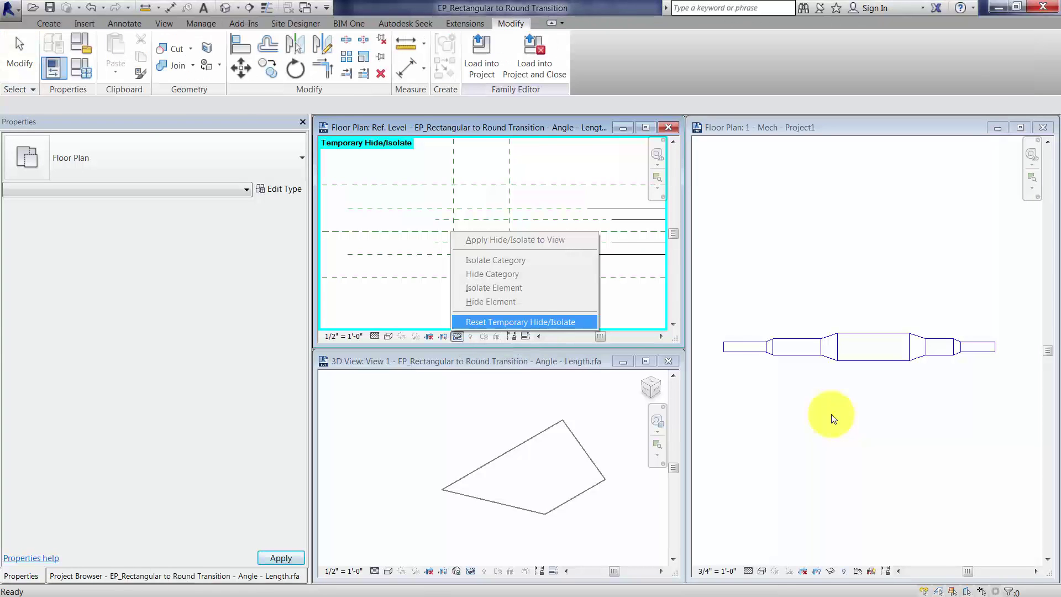
{"action": "key", "text": "h"}
{"action": "key", "text": "r"}
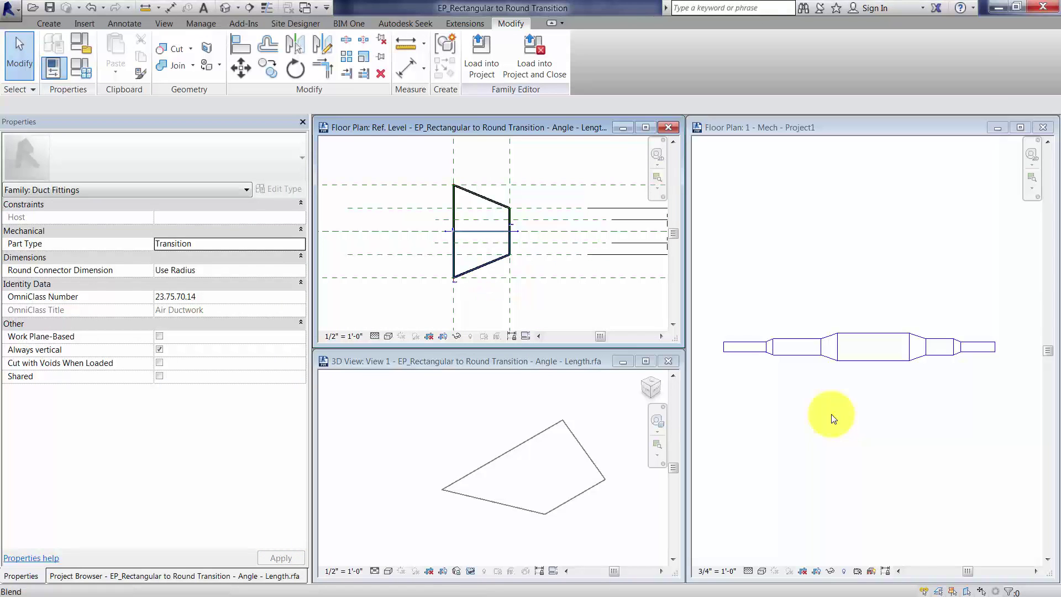
{"action": "key", "text": "ctrl+z"}
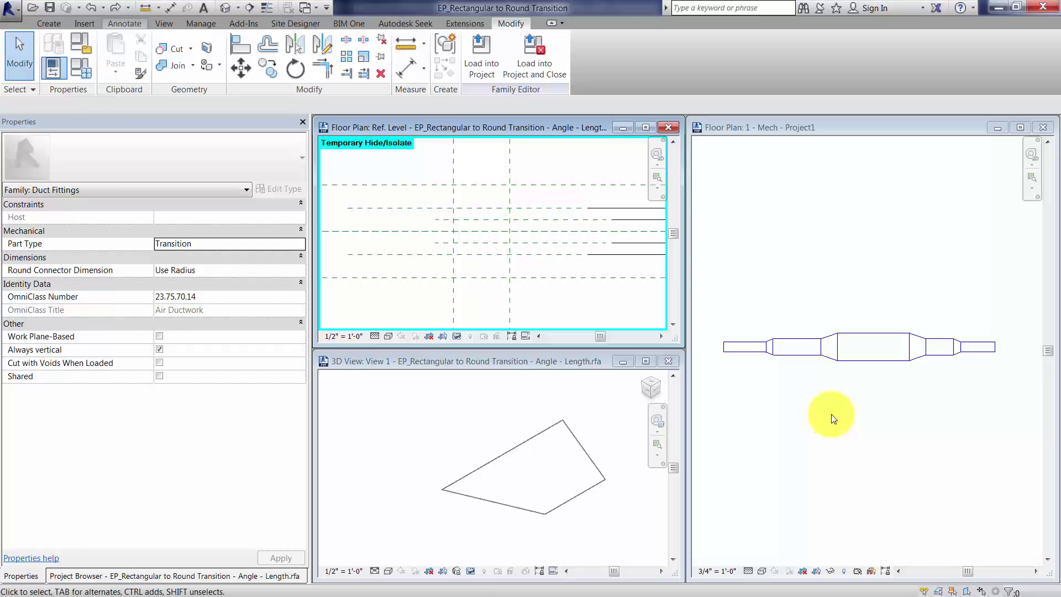
Draw a closed symbolic-line triangle from the rectangular end's corners to the round end's center, and load the family over the existing version
{"action": "left_click", "coordinate": [124, 24]}
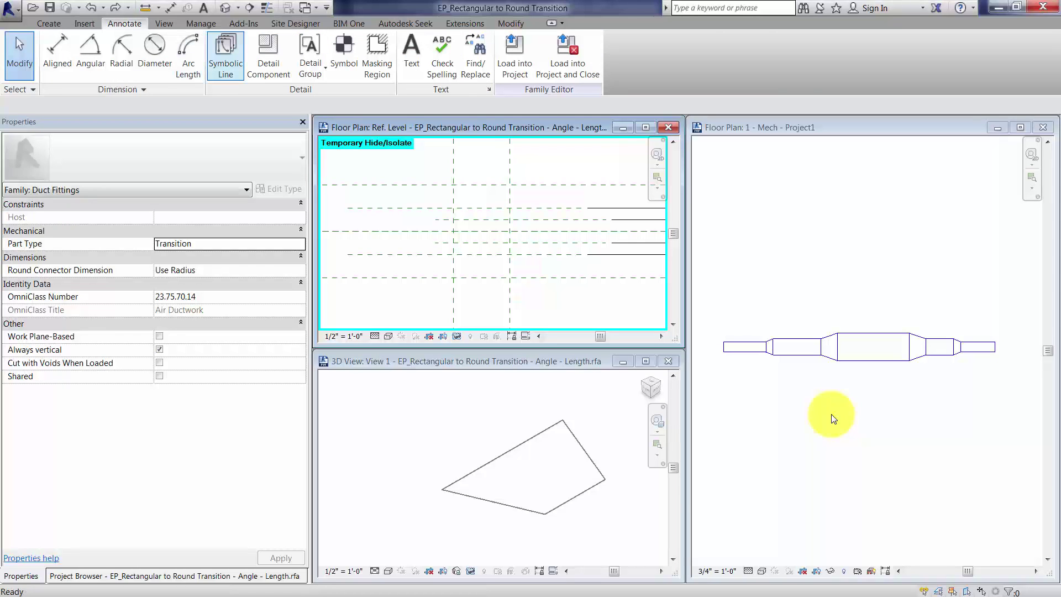
{"action": "left_click", "coordinate": [226, 55]}
{"action": "left_click", "coordinate": [454, 184]}
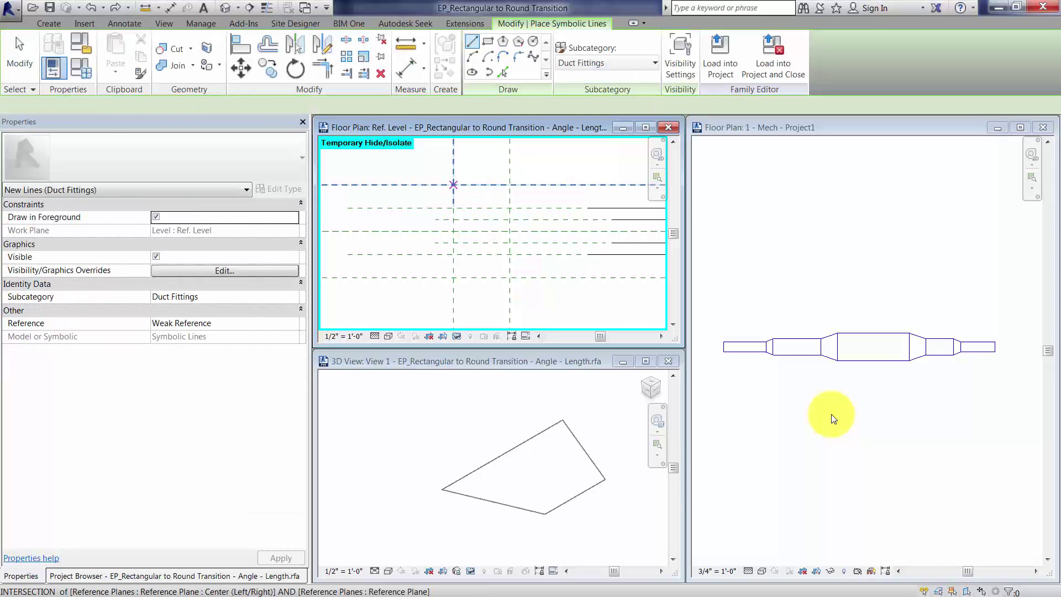
{"action": "left_click", "coordinate": [453, 277]}
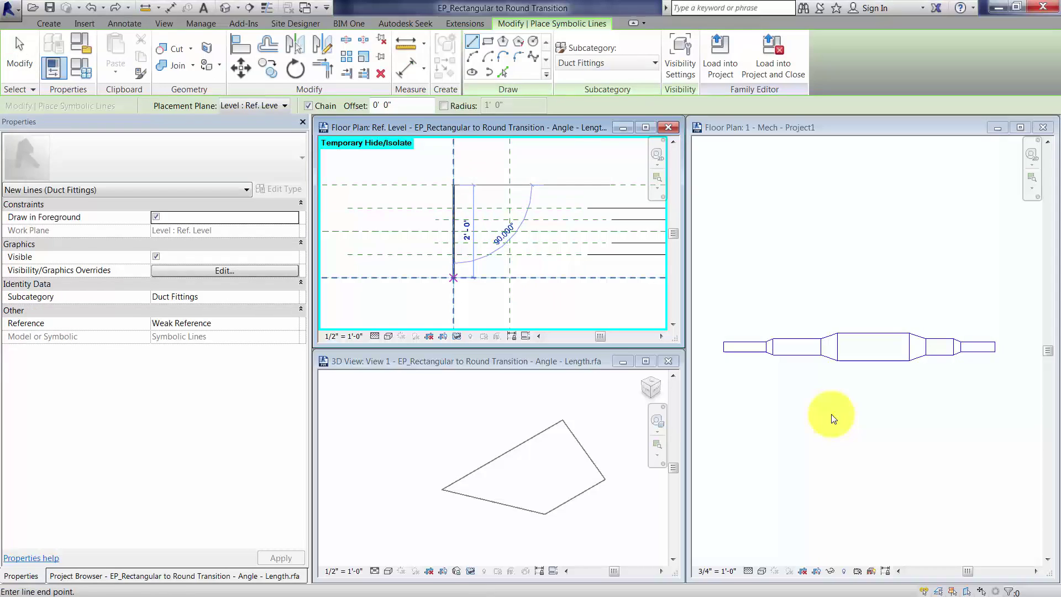
{"action": "left_click", "coordinate": [509, 231]}
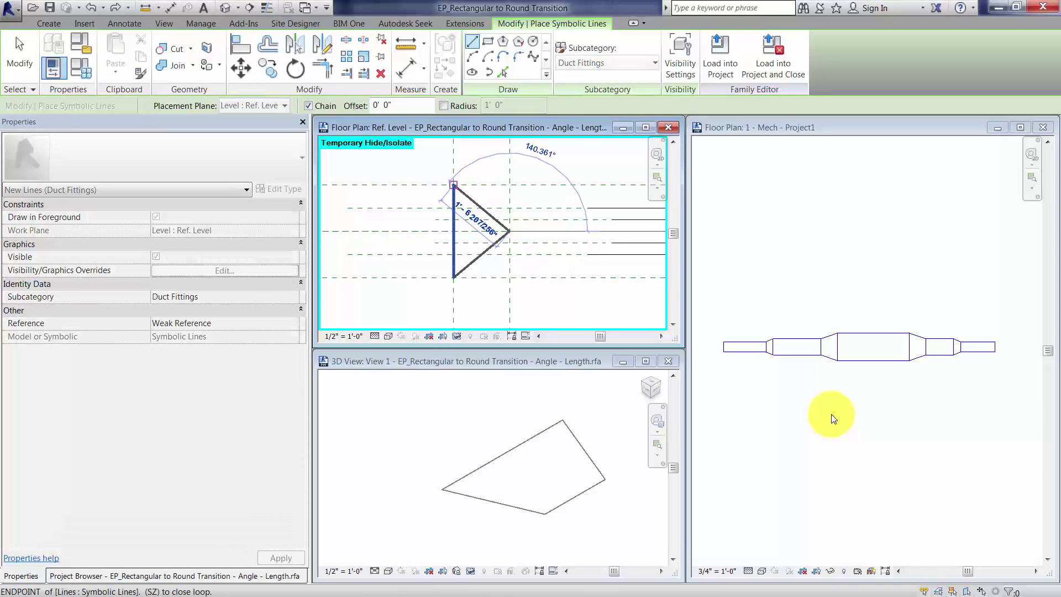
{"action": "left_click", "coordinate": [453, 185]}
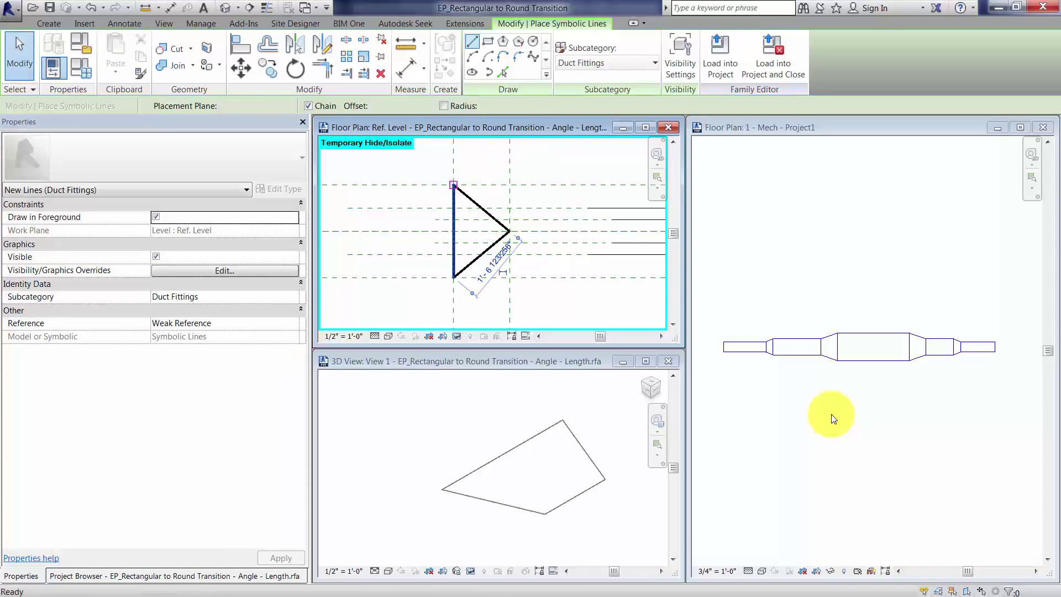
{"action": "key", "text": "Escape"}
{"action": "key", "text": "Escape"}
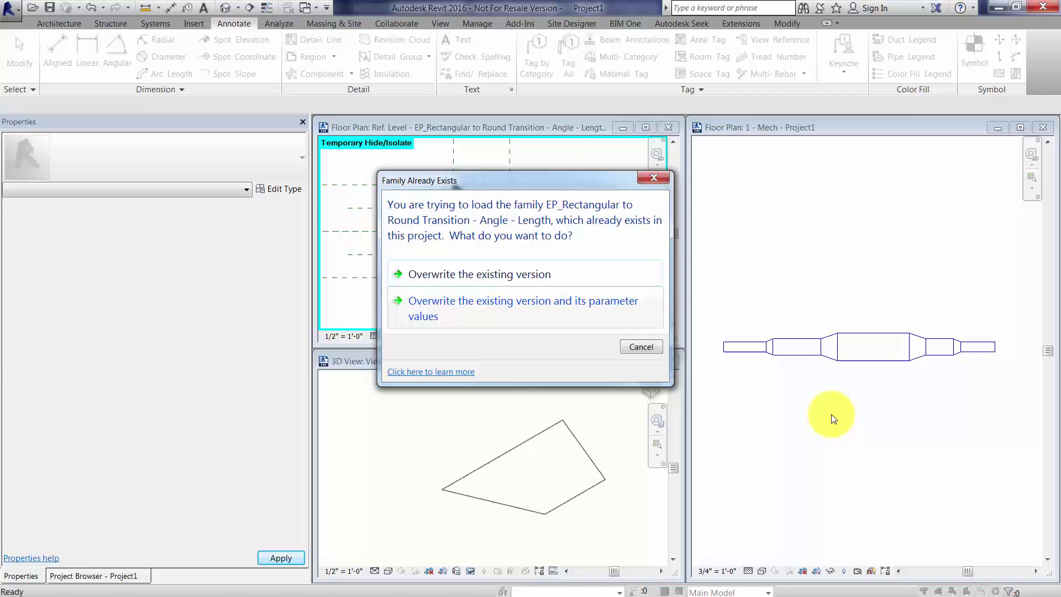
{"action": "key", "text": "Return"}
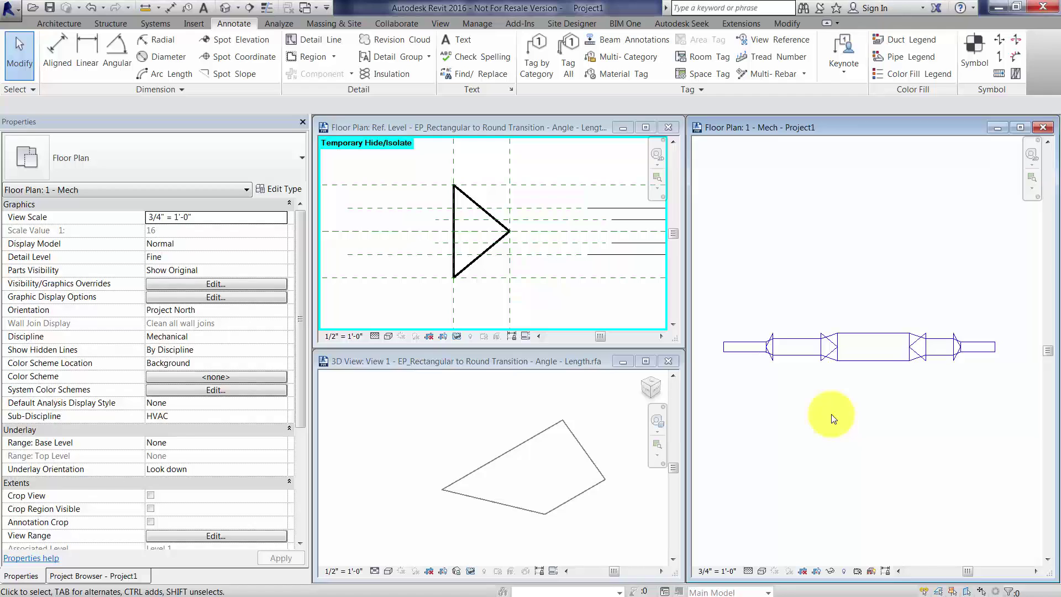
Delete the three triangle lines from the transition family's Ref. Level plan and reset the temporary hide/isolate
{"action": "key", "text": "ctrl+Tab"}
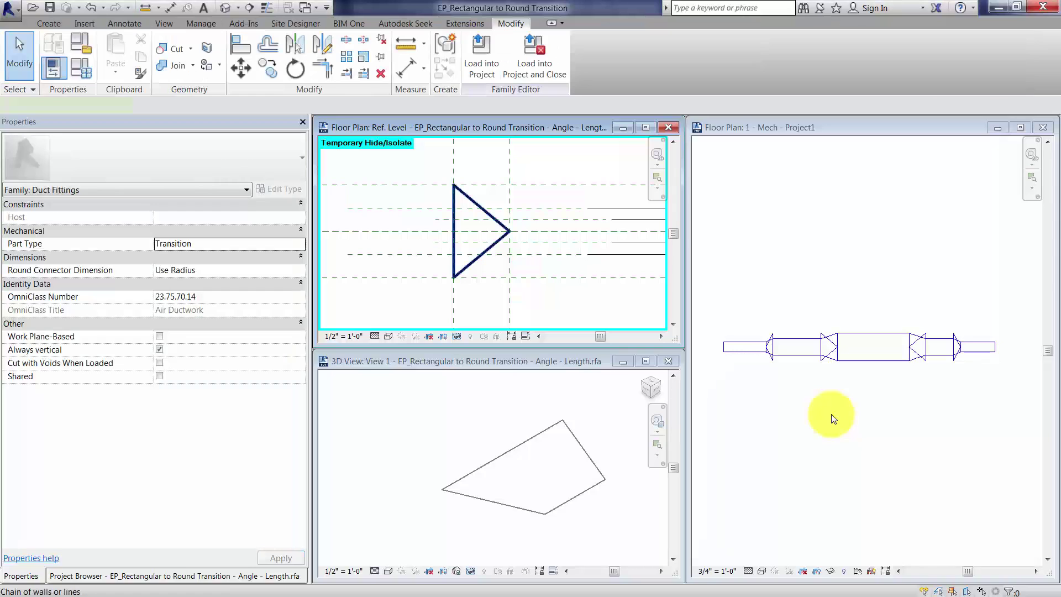
{"action": "left_click", "coordinate": [481, 208]}
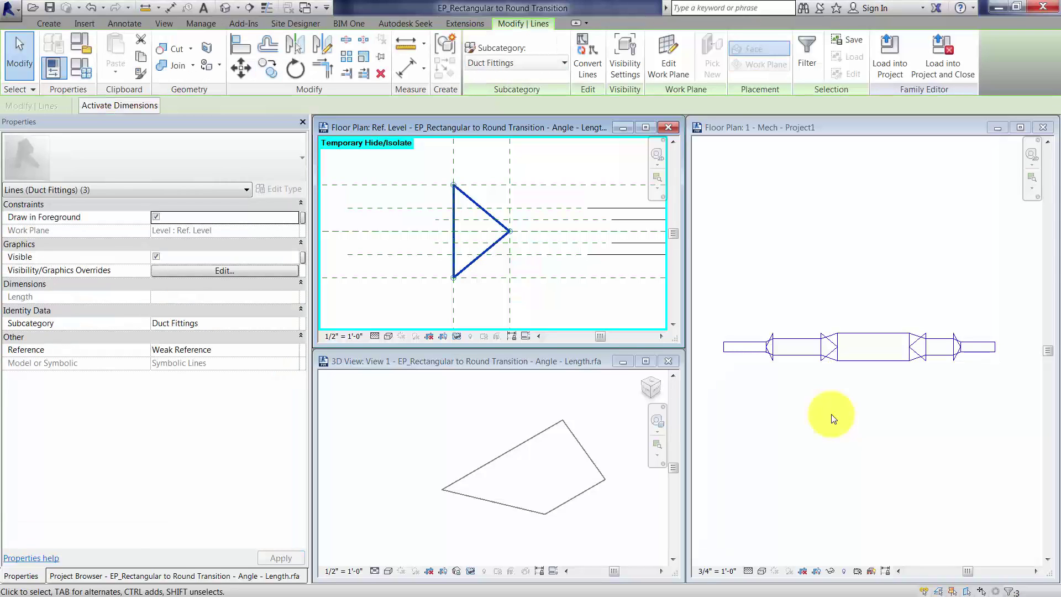
{"action": "key", "text": "Delete"}
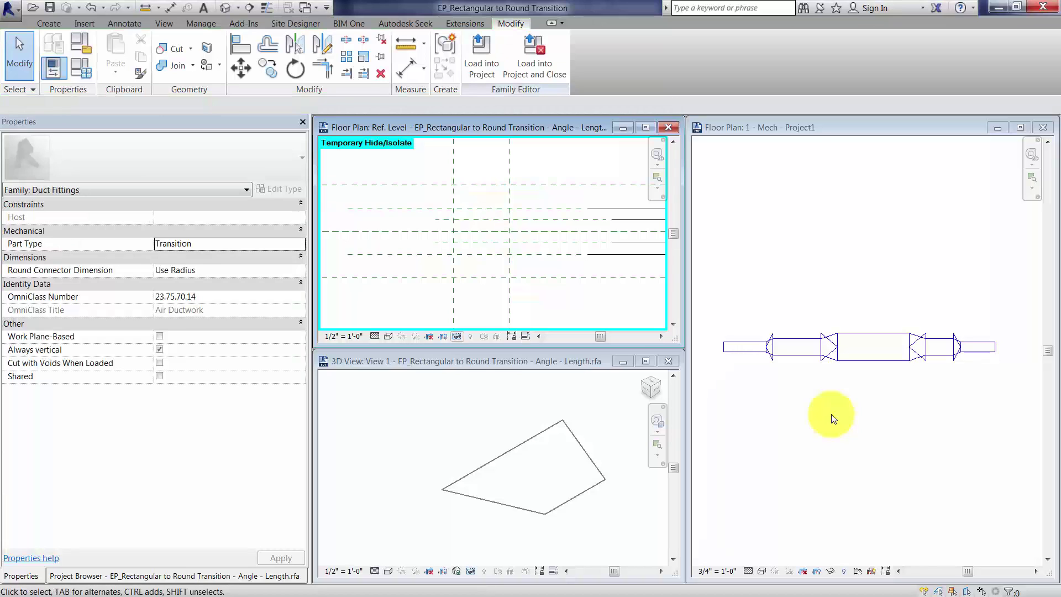
{"action": "left_click", "coordinate": [457, 337]}
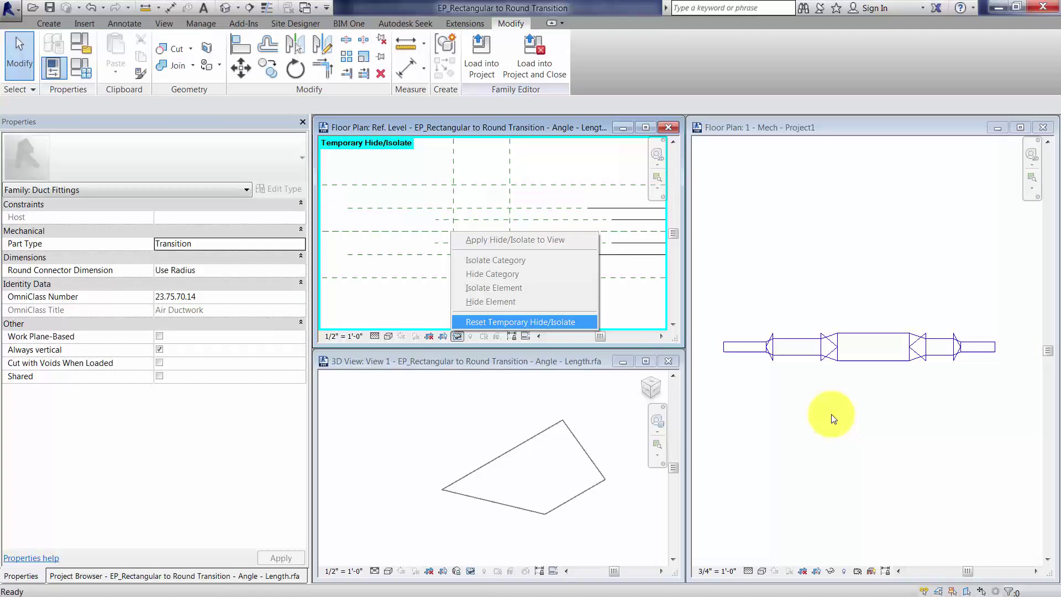
{"action": "key", "text": "Return"}
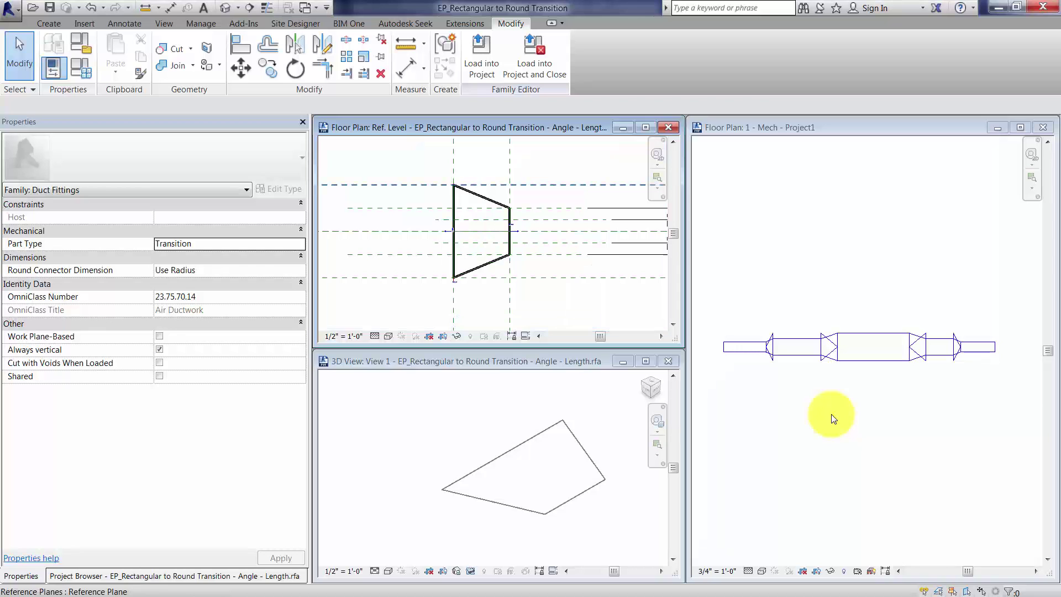
Set the Duct Width of the family's 45 Degree type to 20"
{"action": "key", "text": "f"}
{"action": "key", "text": "t"}
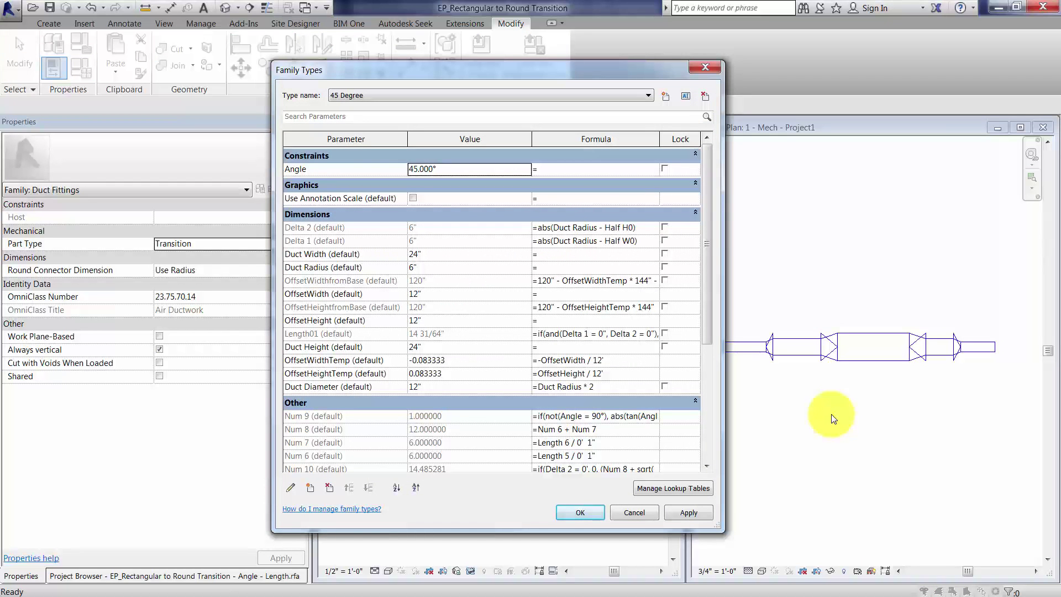
{"action": "key", "text": "Tab"}
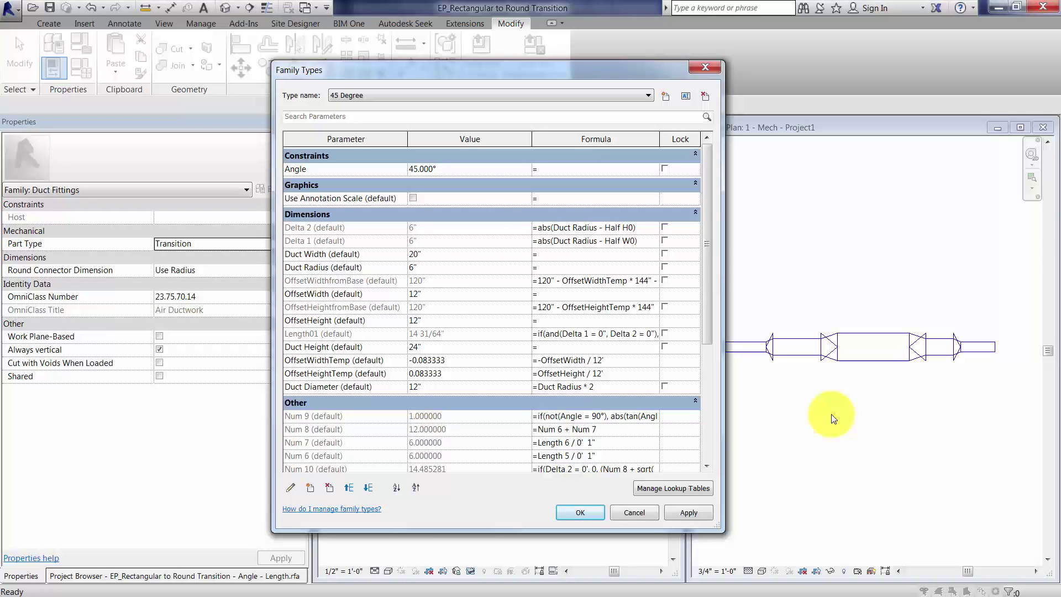
{"action": "type", "text": "20\""}
{"action": "key", "text": "Return"}
{"action": "key", "text": "Return"}
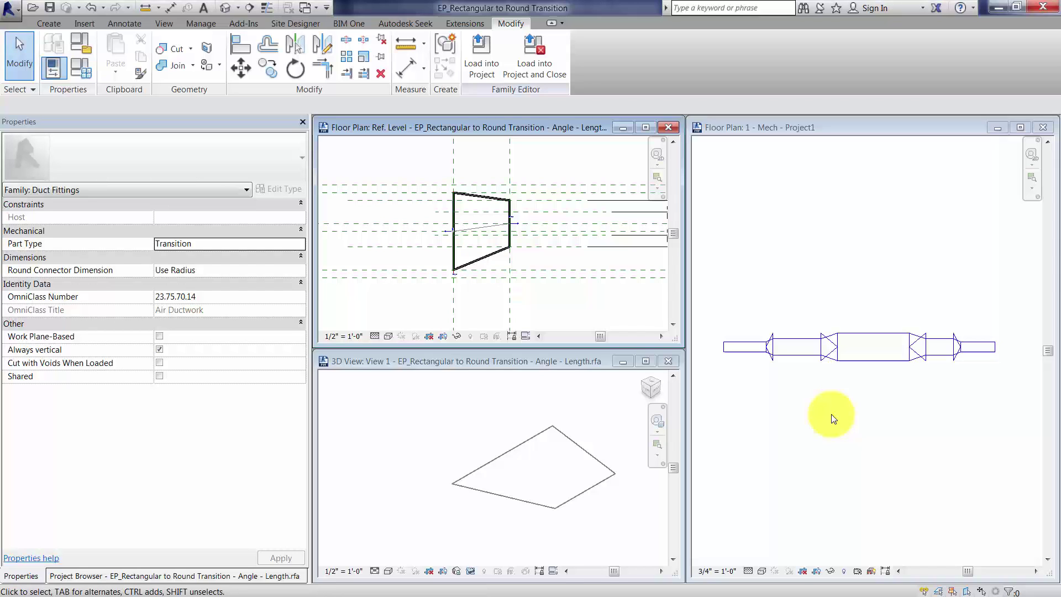
Temporarily hide the two blends that form the transition body in the Ref. Level plan
{"action": "left_click", "coordinate": [487, 256]}
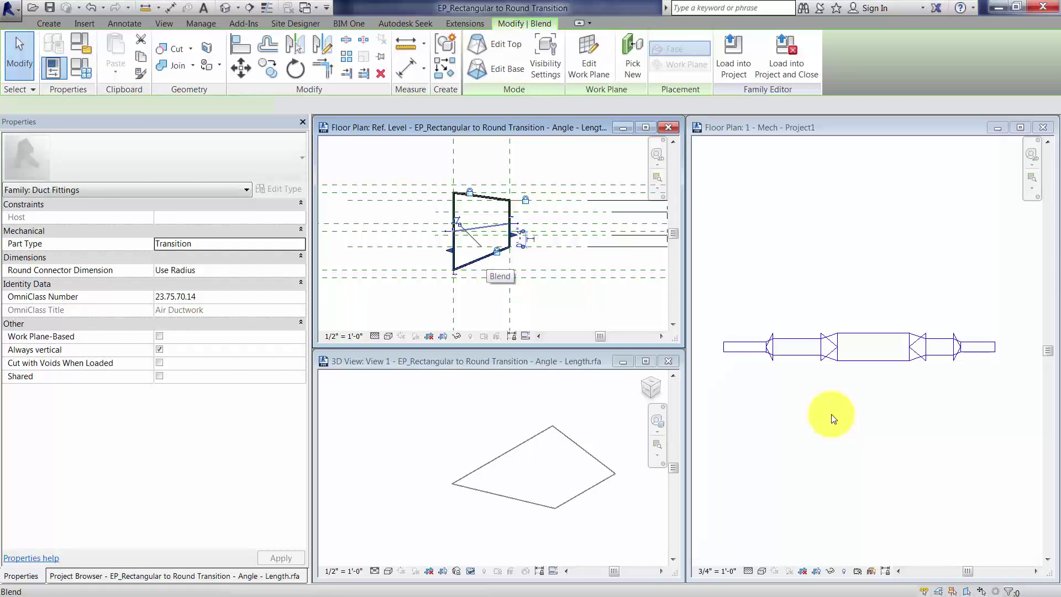
{"action": "key", "text": "h"}
{"action": "key", "text": "h"}
{"action": "key", "text": "Escape"}
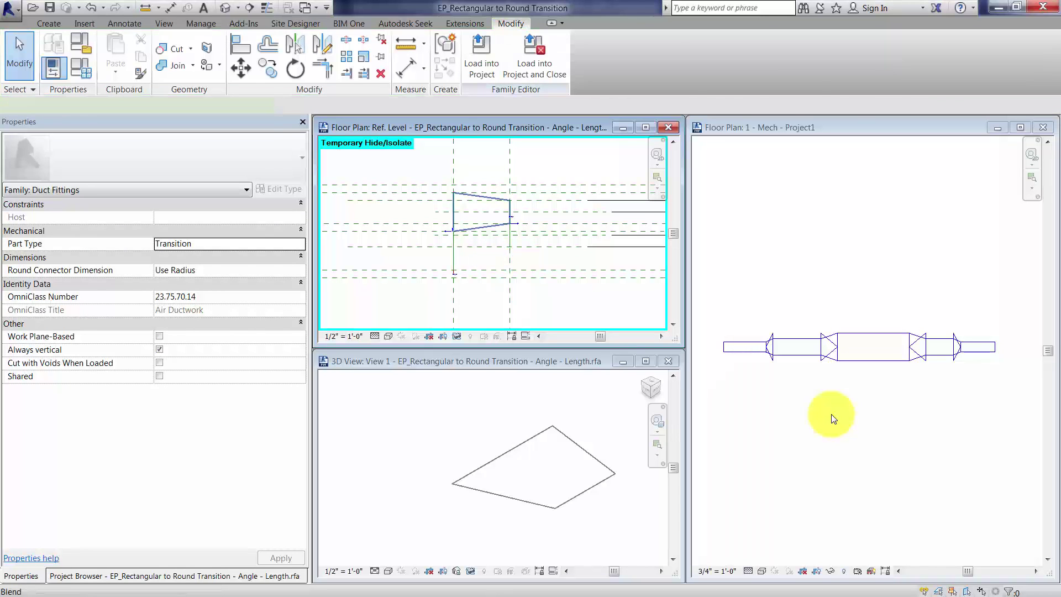
{"action": "left_click", "coordinate": [481, 196]}
{"action": "key", "text": "h"}
{"action": "key", "text": "h"}
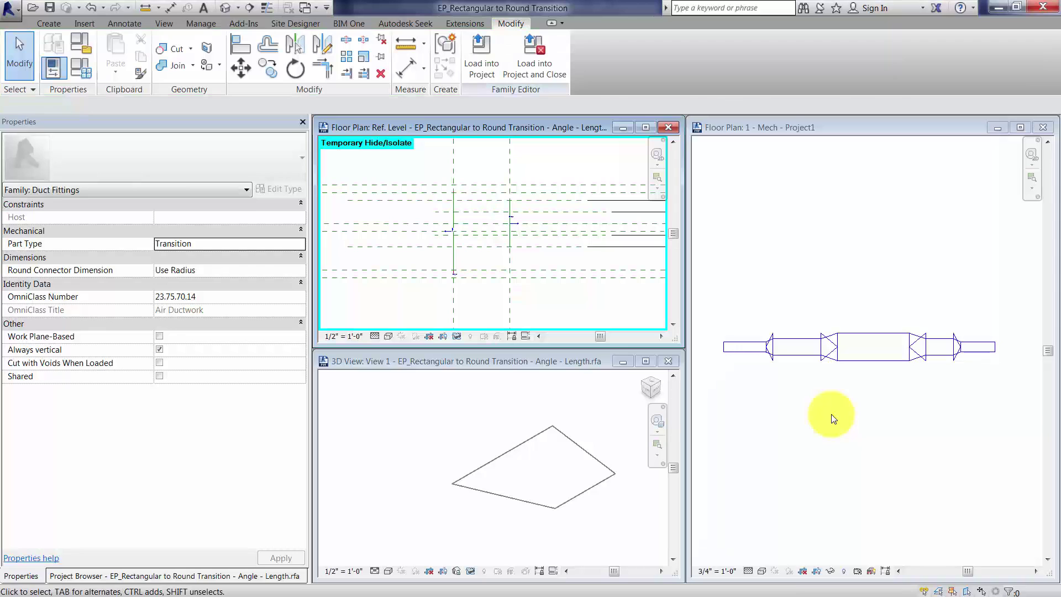
Draw four unchained symbolic lines running diagonally outward from the corners of the transition's rectangular and round ends
{"action": "left_click", "coordinate": [48, 24]}
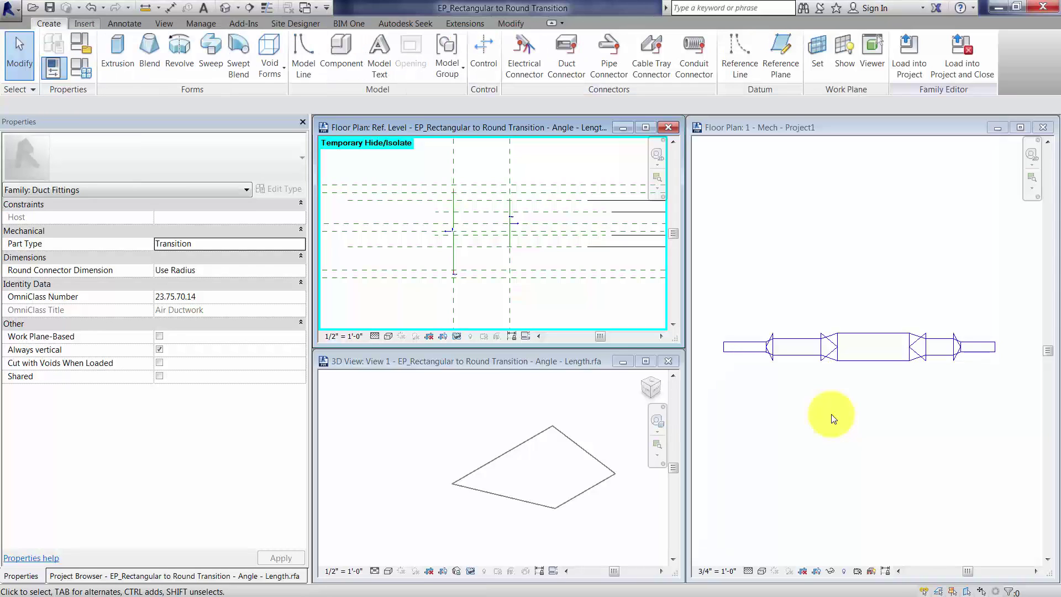
{"action": "left_click", "coordinate": [124, 24]}
{"action": "left_click", "coordinate": [225, 56]}
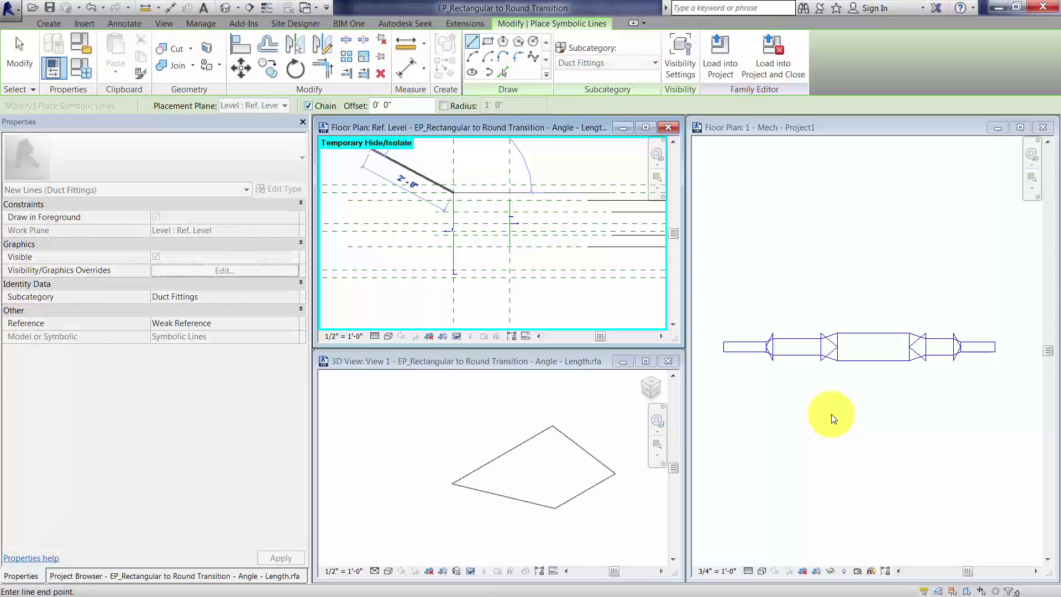
{"action": "left_click", "coordinate": [432, 171]}
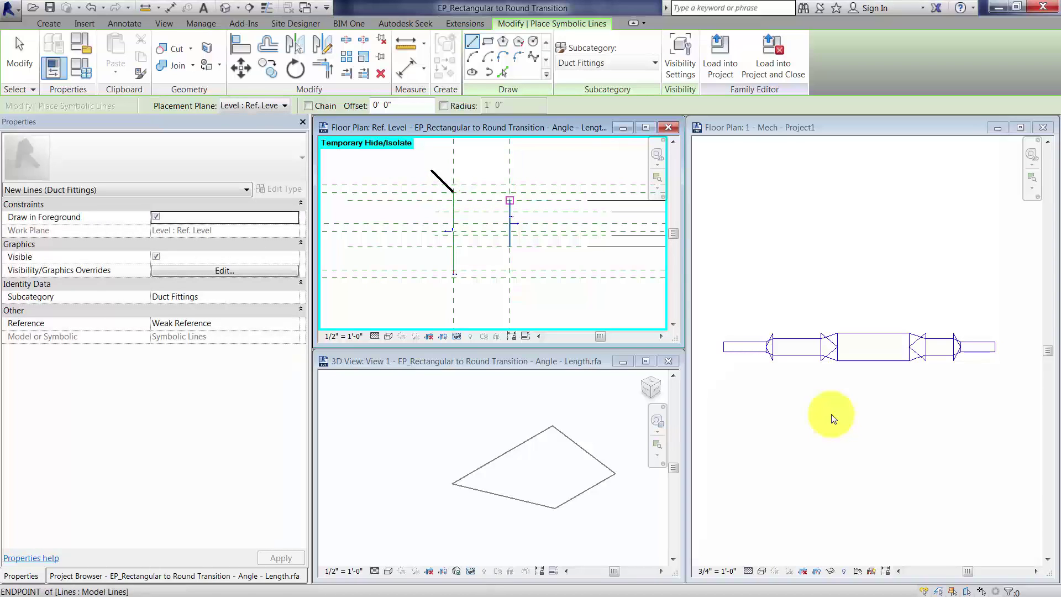
{"action": "left_click", "coordinate": [510, 200]}
{"action": "left_click", "coordinate": [543, 168]}
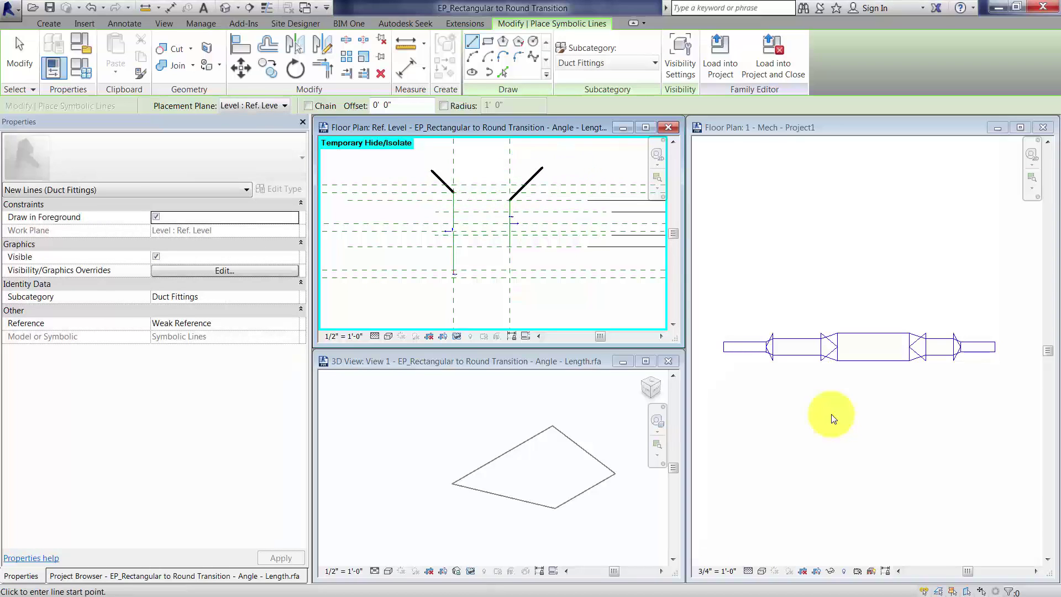
{"action": "left_click", "coordinate": [510, 247]}
{"action": "left_click", "coordinate": [544, 288]}
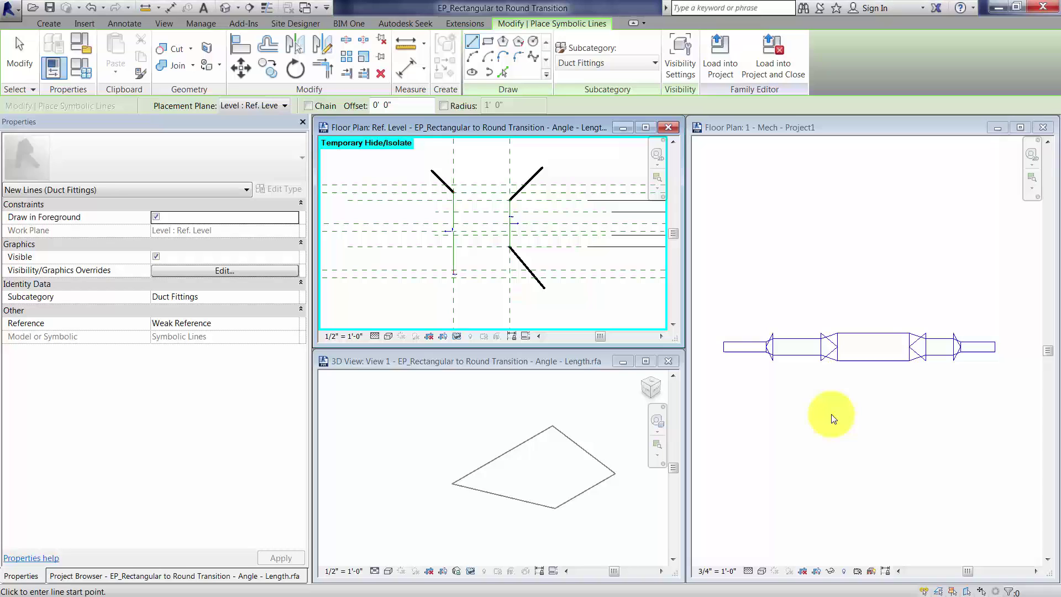
{"action": "scroll", "coordinate": [454, 286], "scroll_direction": "up", "scroll_amount": 2}
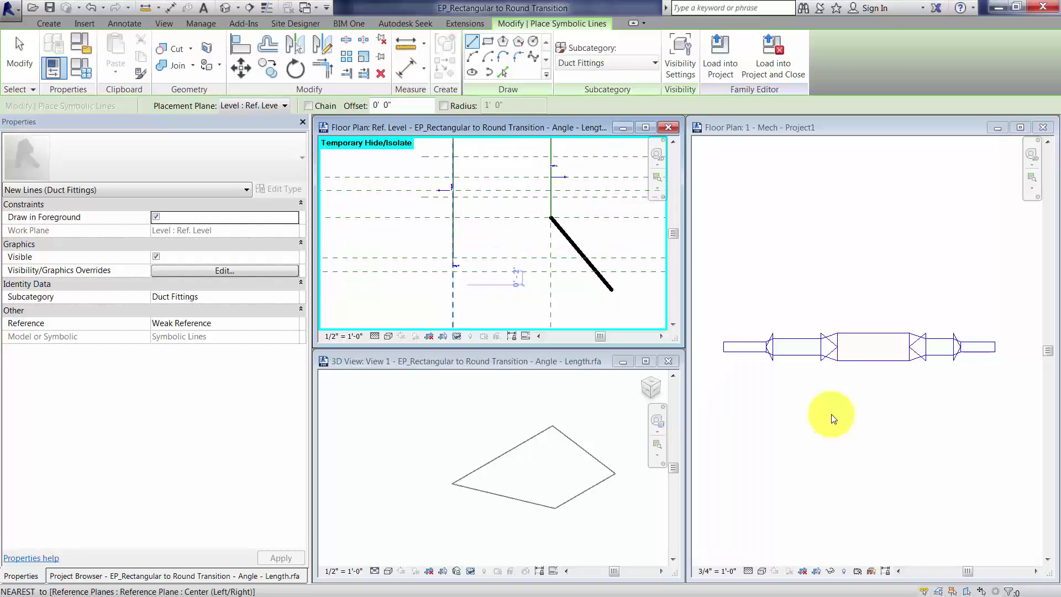
{"action": "left_click", "coordinate": [453, 258]}
{"action": "left_click", "coordinate": [407, 304]}
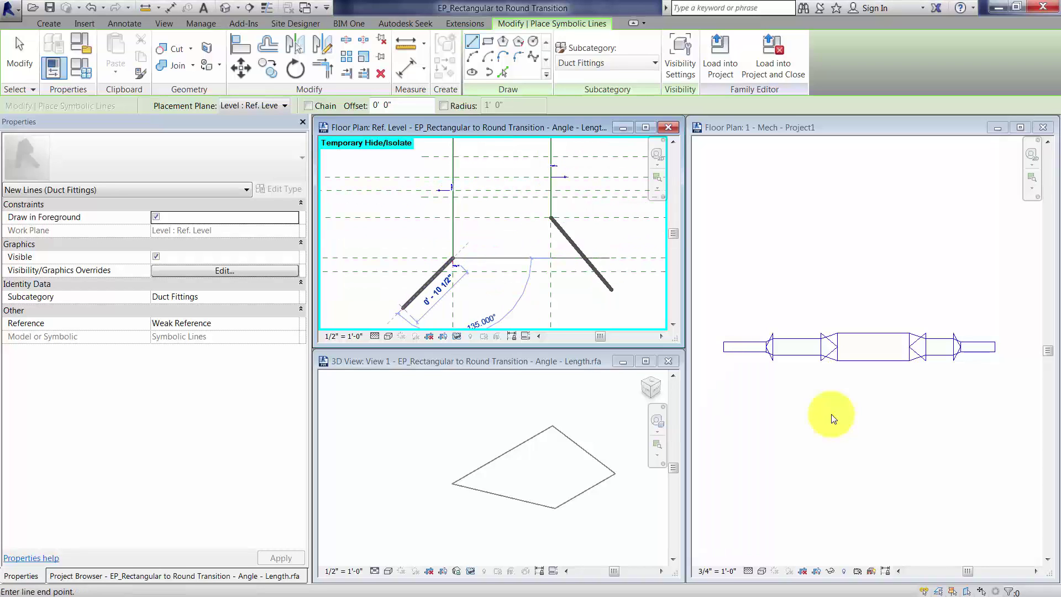
{"action": "key", "text": "Escape"}
Temporarily hide the duct connectors and the vertical model lines at both ends of the transition
{"action": "scroll", "coordinate": [448, 285], "scroll_direction": "down", "scroll_amount": 2}
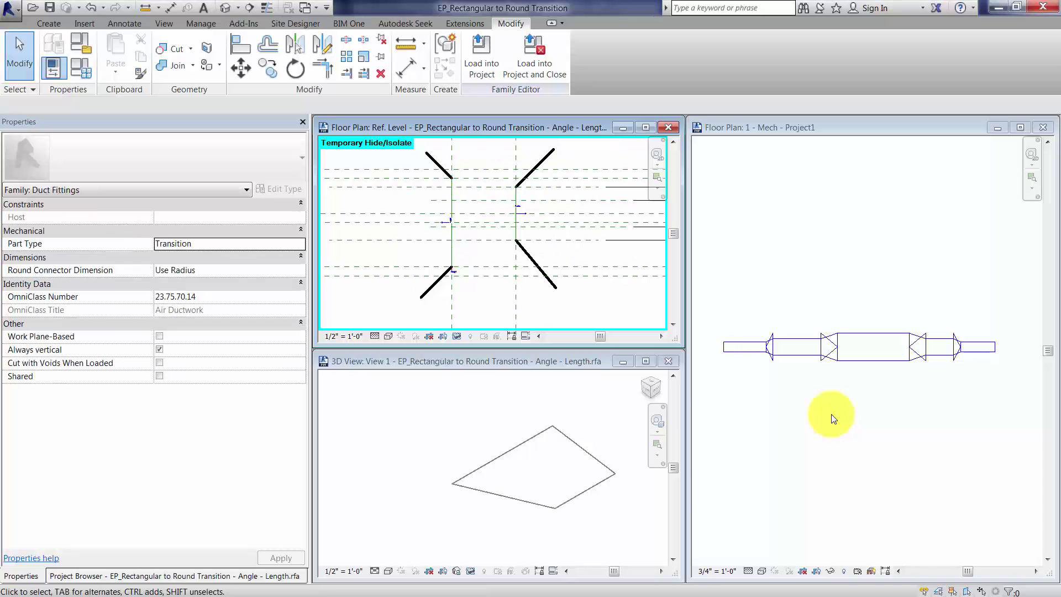
{"action": "left_click", "coordinate": [452, 249]}
{"action": "key", "text": "Escape"}
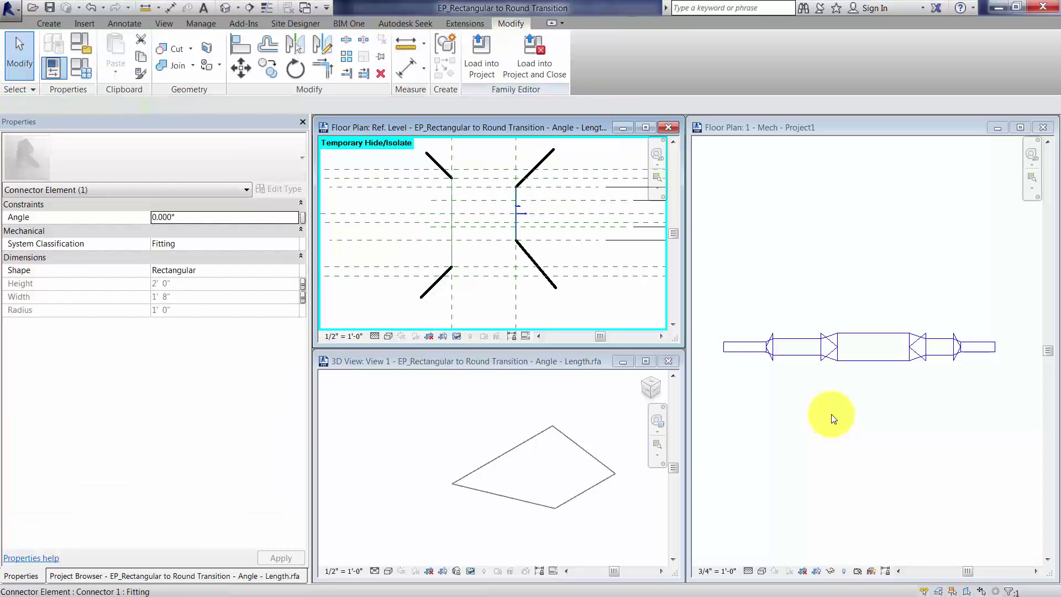
{"action": "left_click", "coordinate": [515, 227]}
{"action": "key", "text": "Escape"}
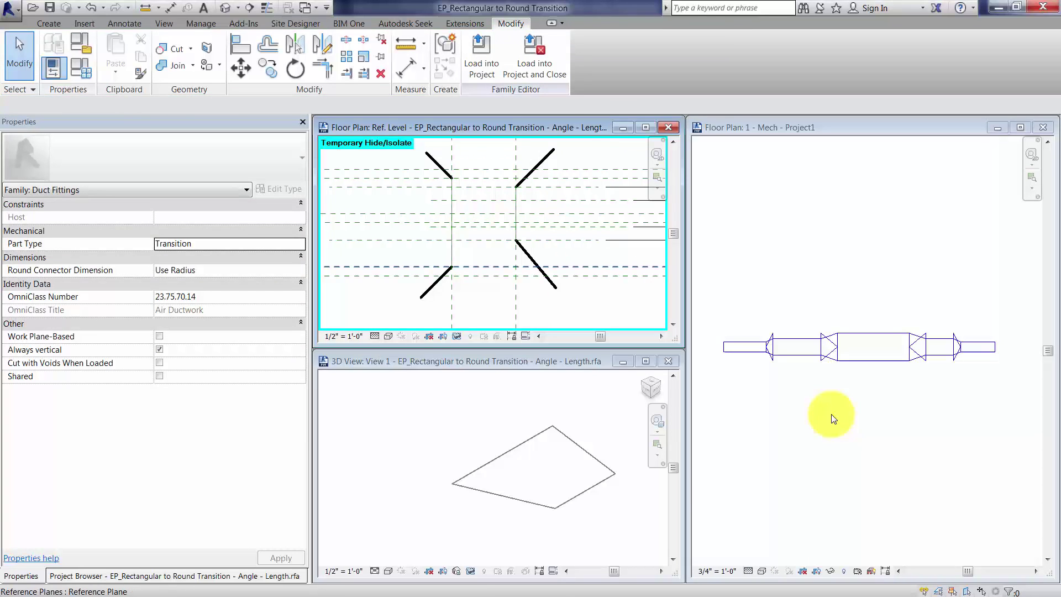
Draw a vertical symbolic line along the rectangular end, joining the inner endpoints of its two diagonal lines
{"action": "middle_click_drag", "start_coordinate": [492, 227], "coordinate": [495, 236]}
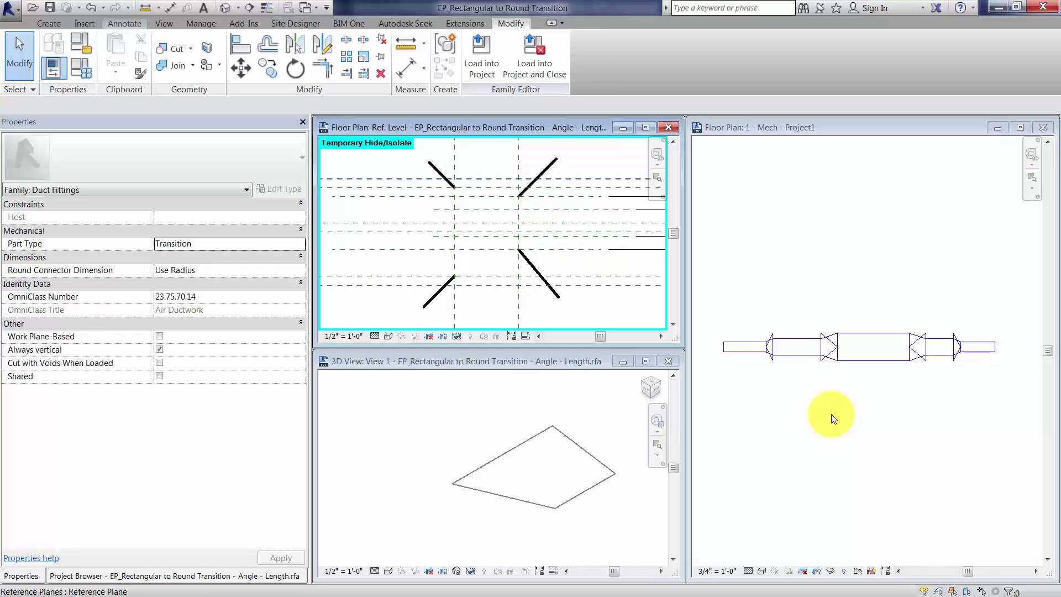
{"action": "left_click", "coordinate": [125, 24]}
{"action": "left_click", "coordinate": [226, 56]}
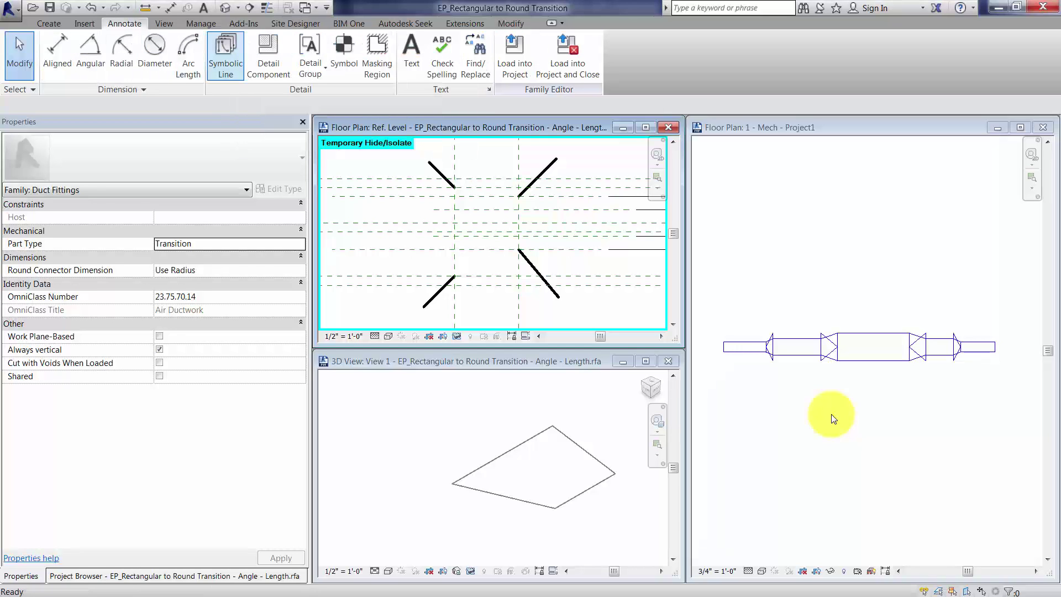
{"action": "left_click", "coordinate": [226, 56]}
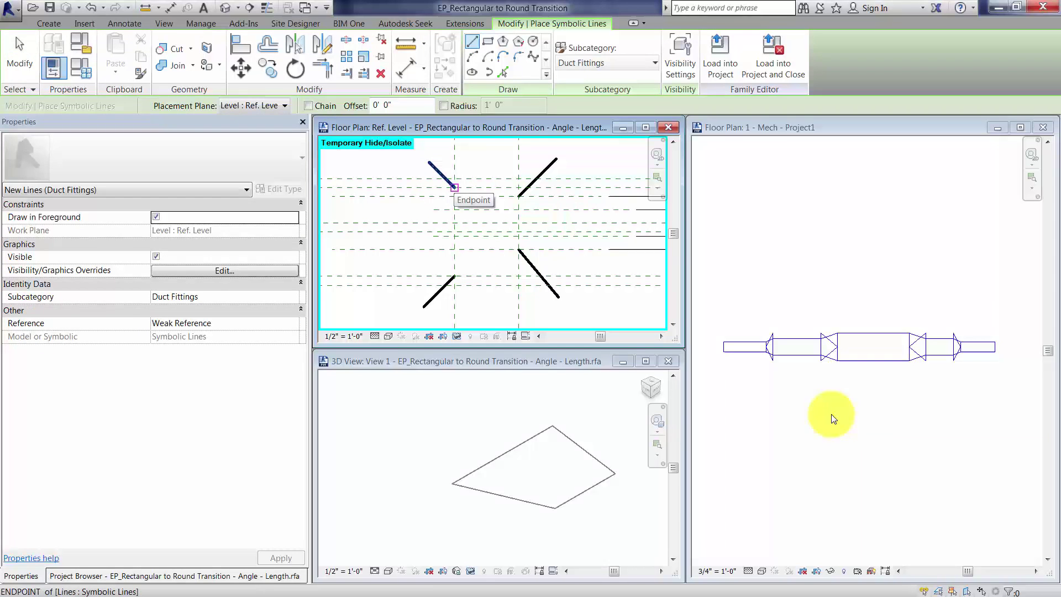
{"action": "left_click", "coordinate": [454, 188]}
{"action": "left_click", "coordinate": [454, 277]}
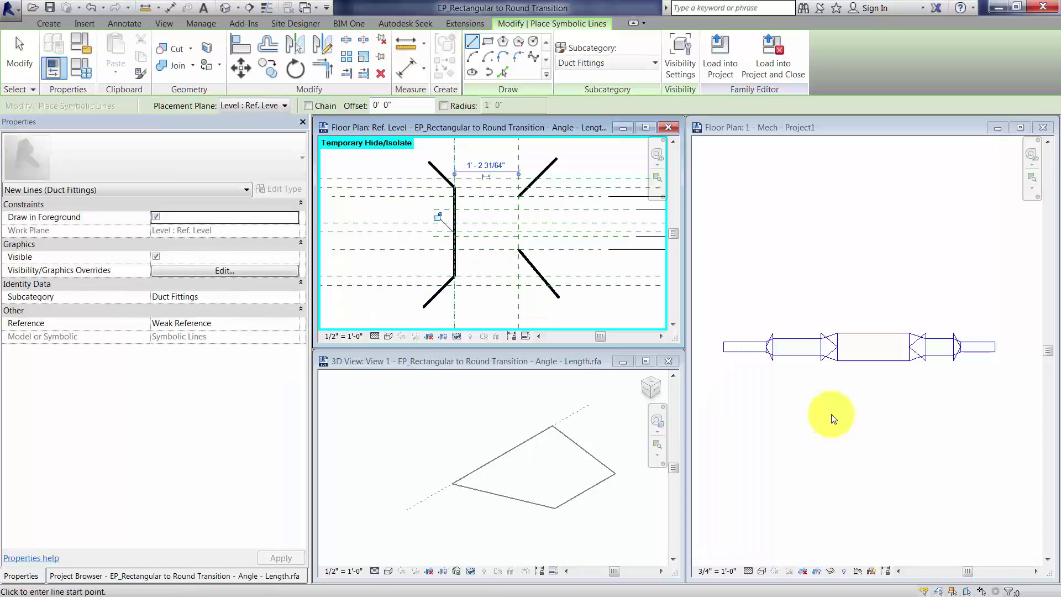
With Chain enabled, draw symbolic lines from the rectangular end's lower corner across the round end and back to the upper corner
{"action": "left_click", "coordinate": [309, 106]}
{"action": "left_click", "coordinate": [455, 277]}
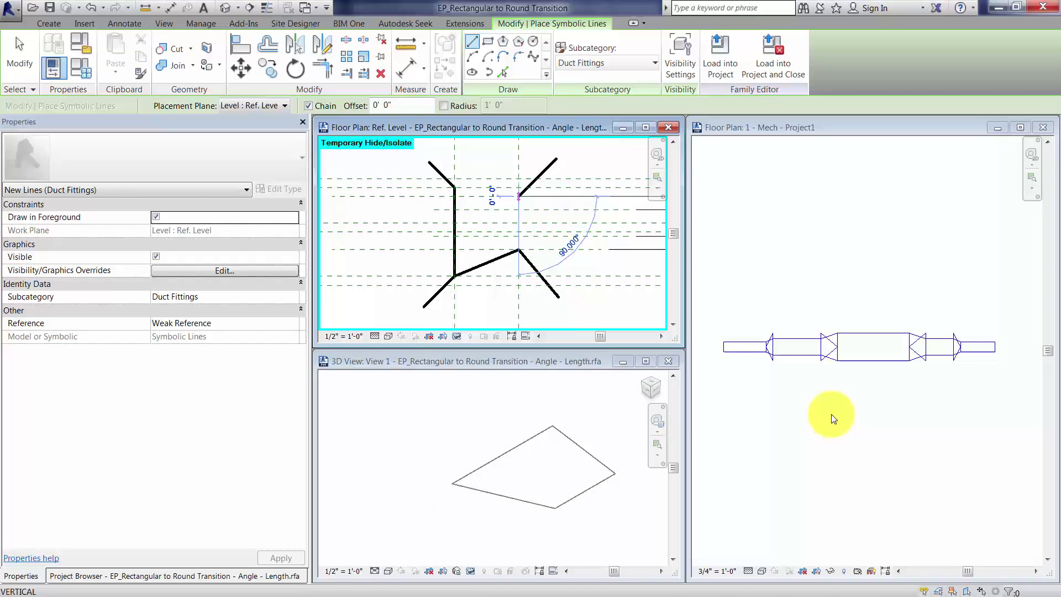
{"action": "left_click", "coordinate": [519, 250]}
{"action": "left_click", "coordinate": [518, 196]}
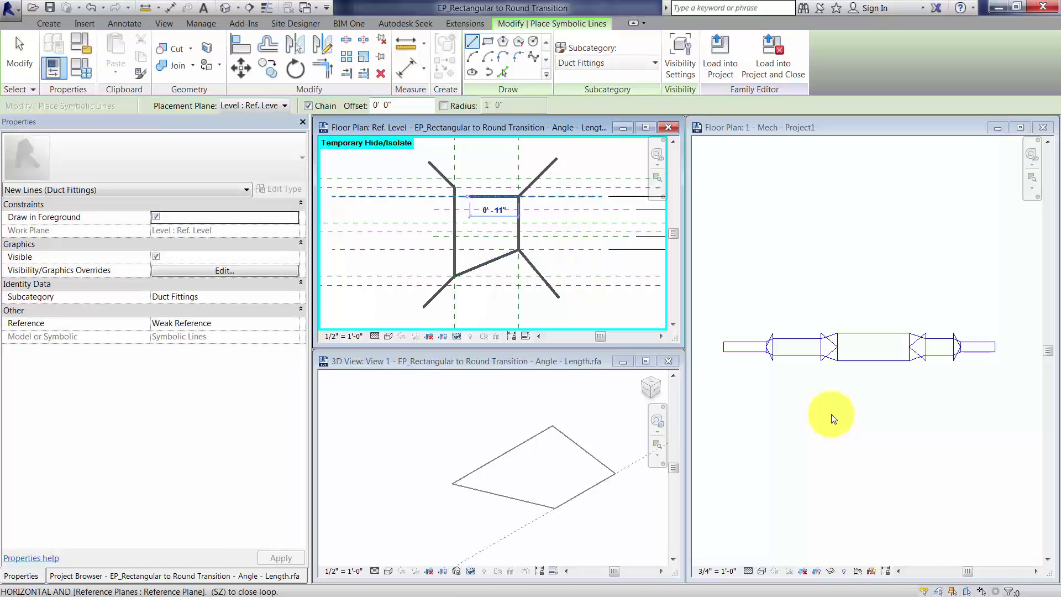
{"action": "left_click", "coordinate": [455, 188]}
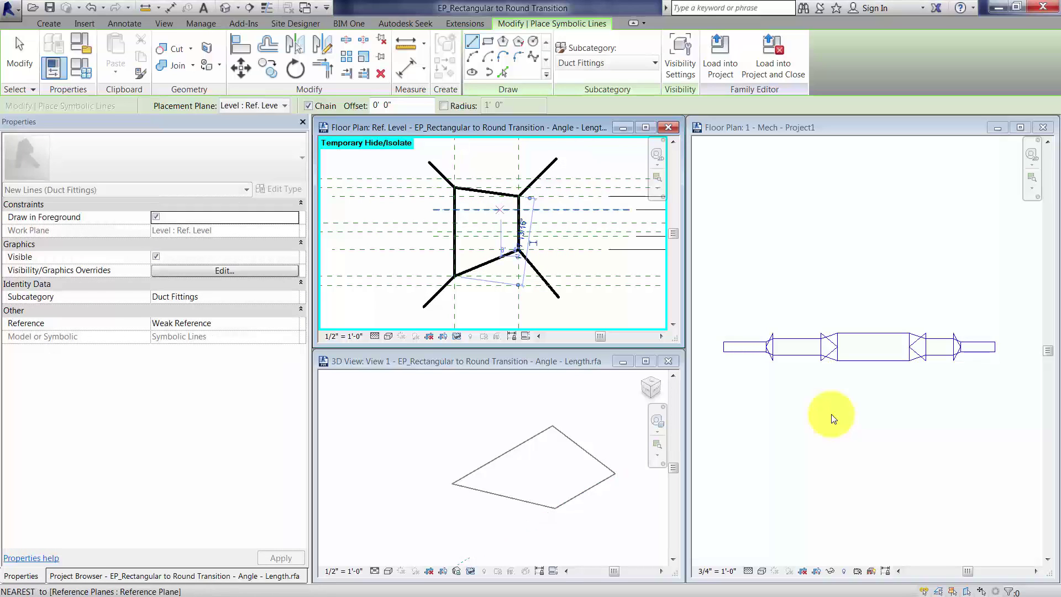
{"action": "left_click", "coordinate": [20, 55]}
{"action": "key", "text": "Escape"}
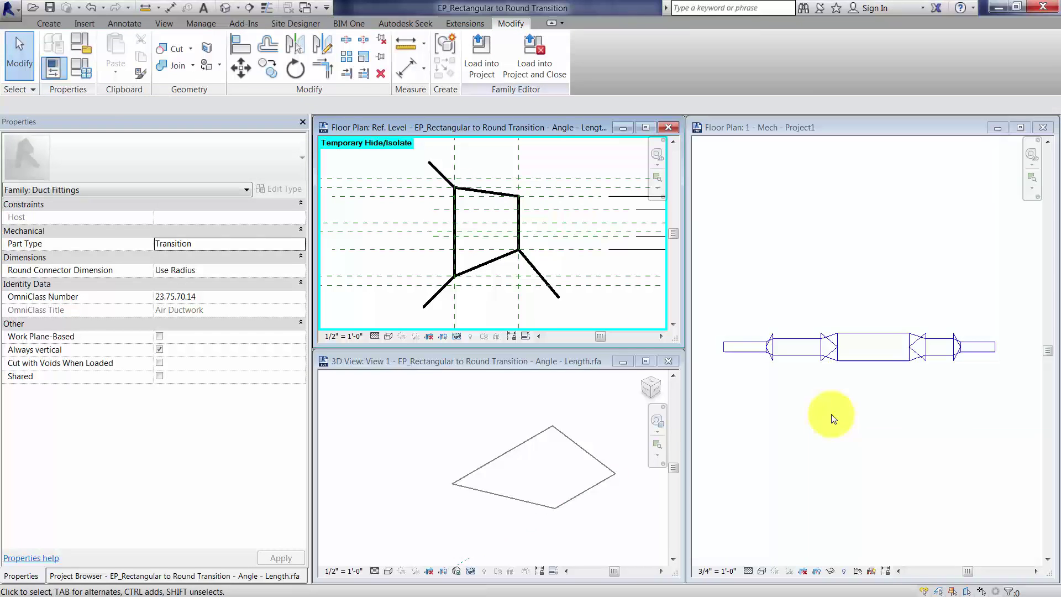
Delete the remaining diagonal symbolic lines that extend outward from the corners of the transition outline
{"action": "left_click", "coordinate": [441, 175]}
{"action": "key", "text": "Delete"}
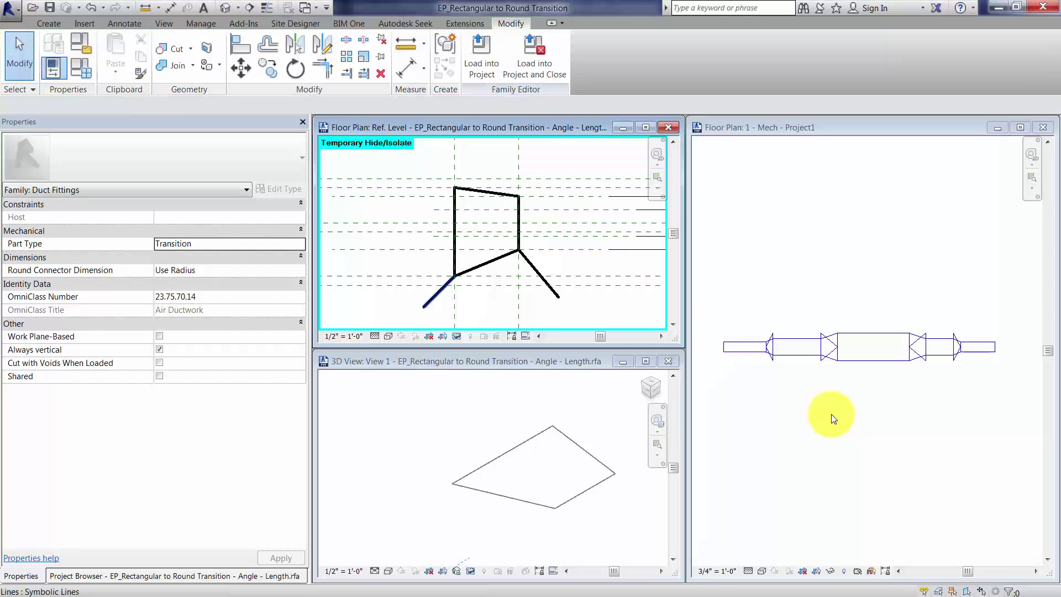
{"action": "left_click", "coordinate": [439, 292]}
{"action": "key", "text": "Delete"}
{"action": "left_click", "coordinate": [539, 274]}
{"action": "key", "text": "Delete"}
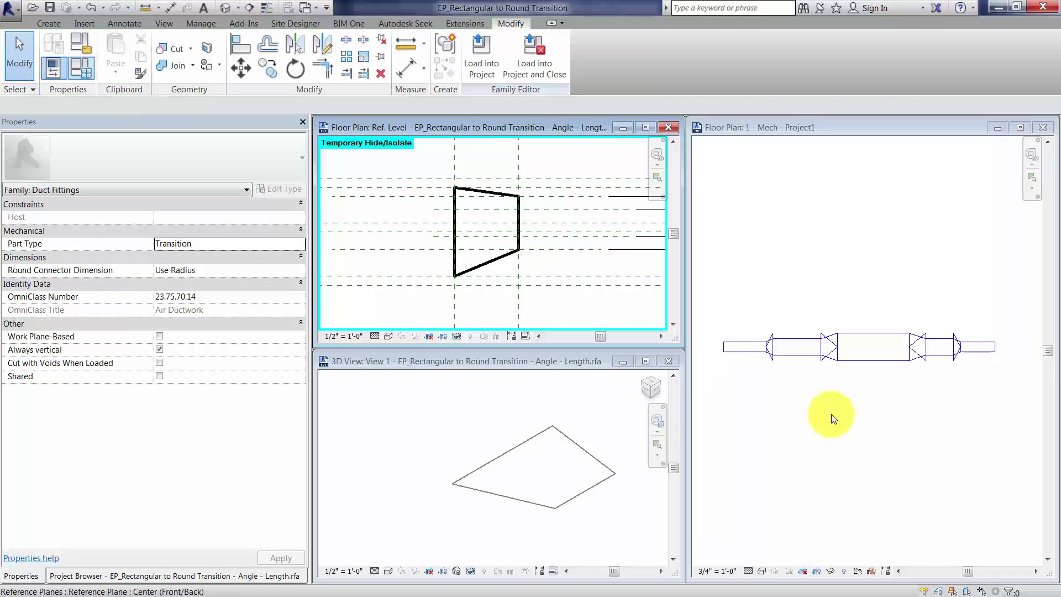
{"action": "key", "text": "f"}
{"action": "key", "text": "t"}
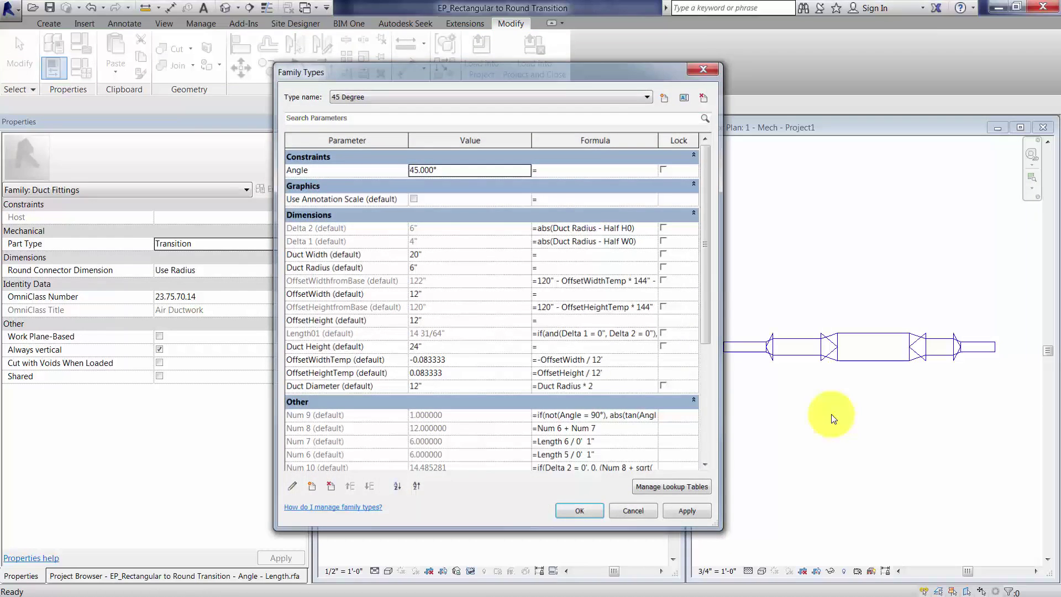
{"action": "key", "text": "Escape"}
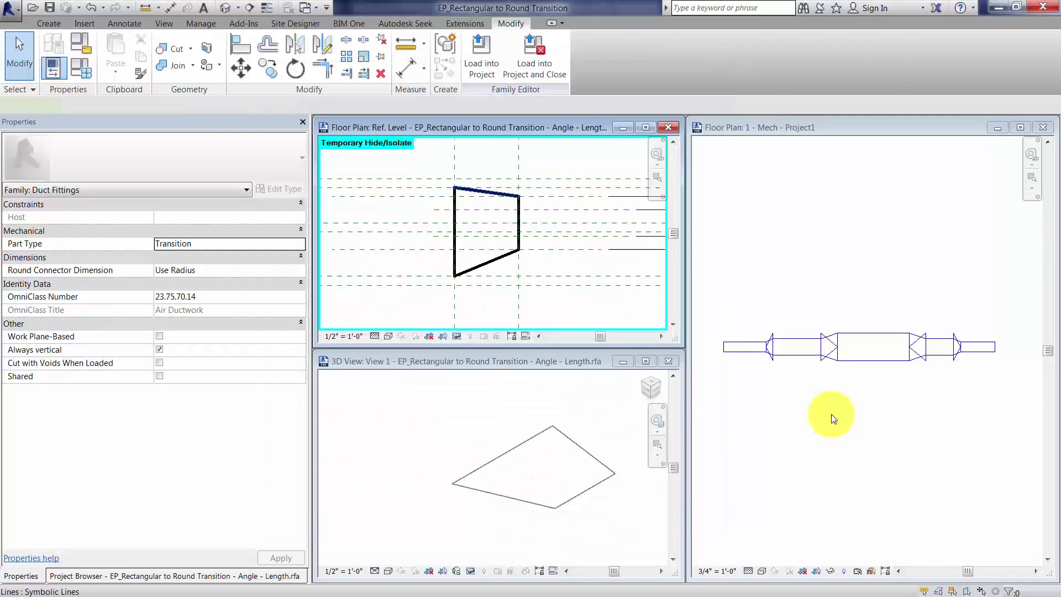
{"action": "key", "text": "Escape"}
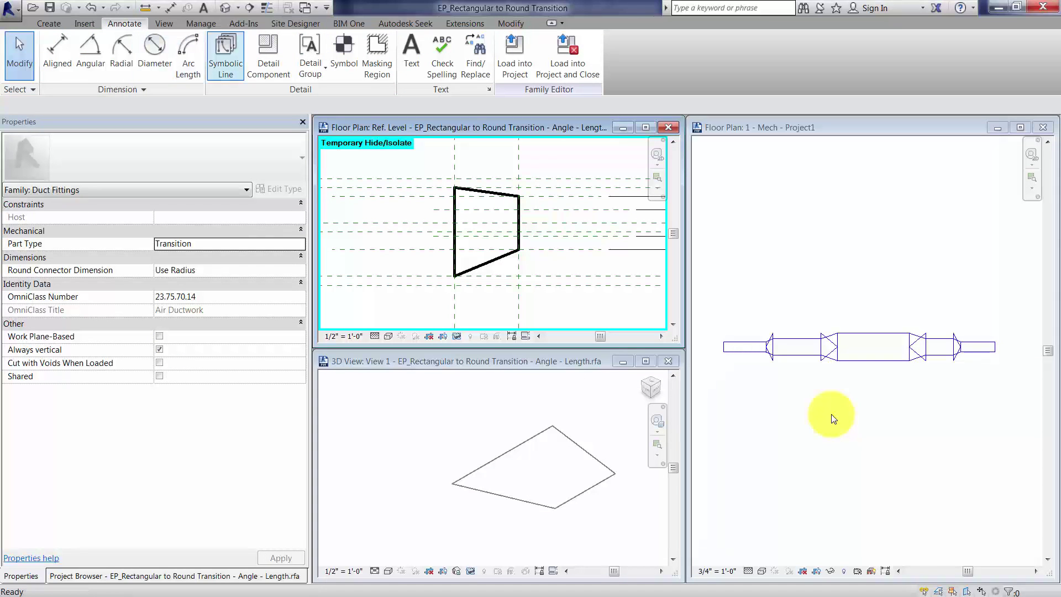
{"action": "left_click", "coordinate": [226, 56]}
{"action": "left_click", "coordinate": [454, 188]}
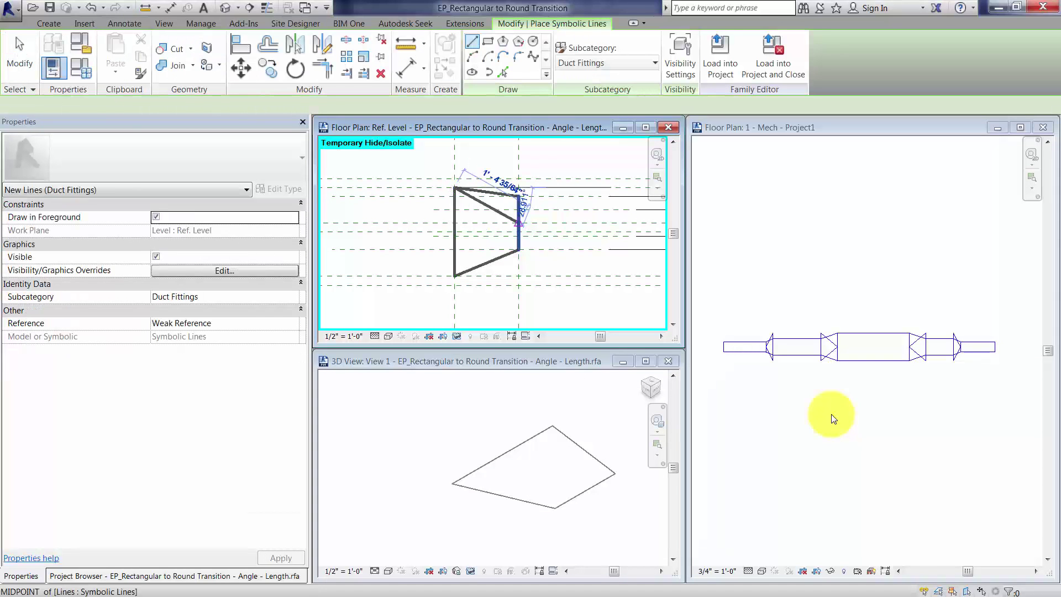
{"action": "key", "text": "Escape"}
{"action": "key", "text": "Escape"}
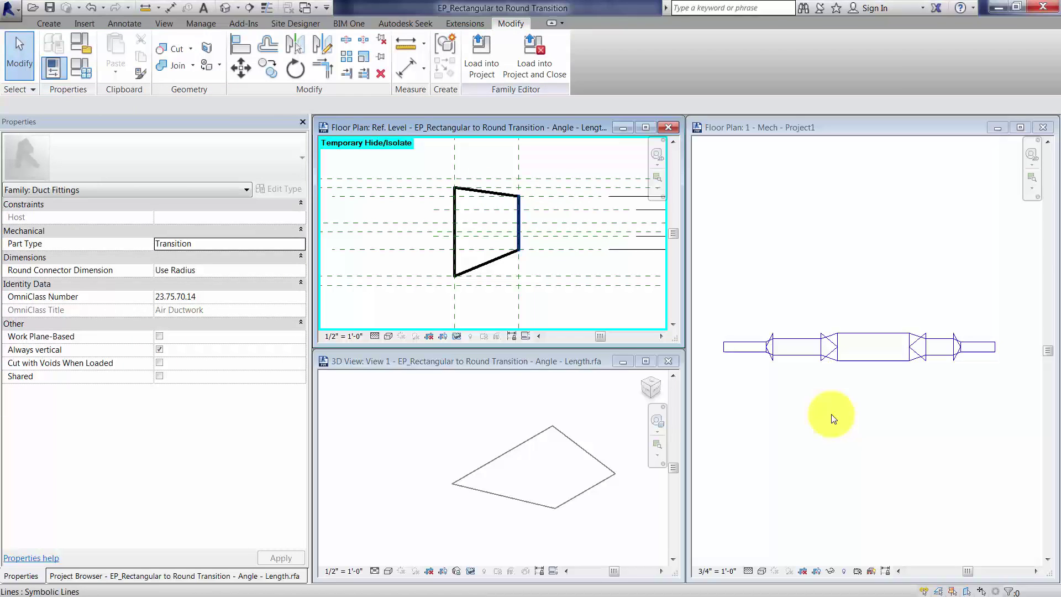
Replace the round end's symbolic line with two chained lines from the rectangular end's corners, meeting at the round end's centre reference-plane intersection
{"action": "key", "text": "Delete"}
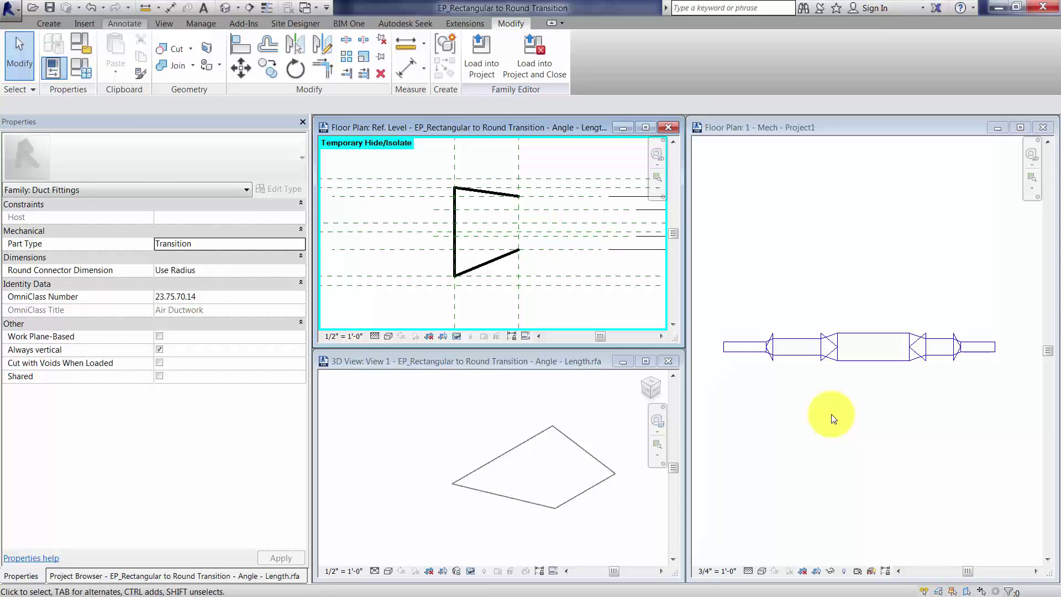
{"action": "left_click", "coordinate": [125, 24]}
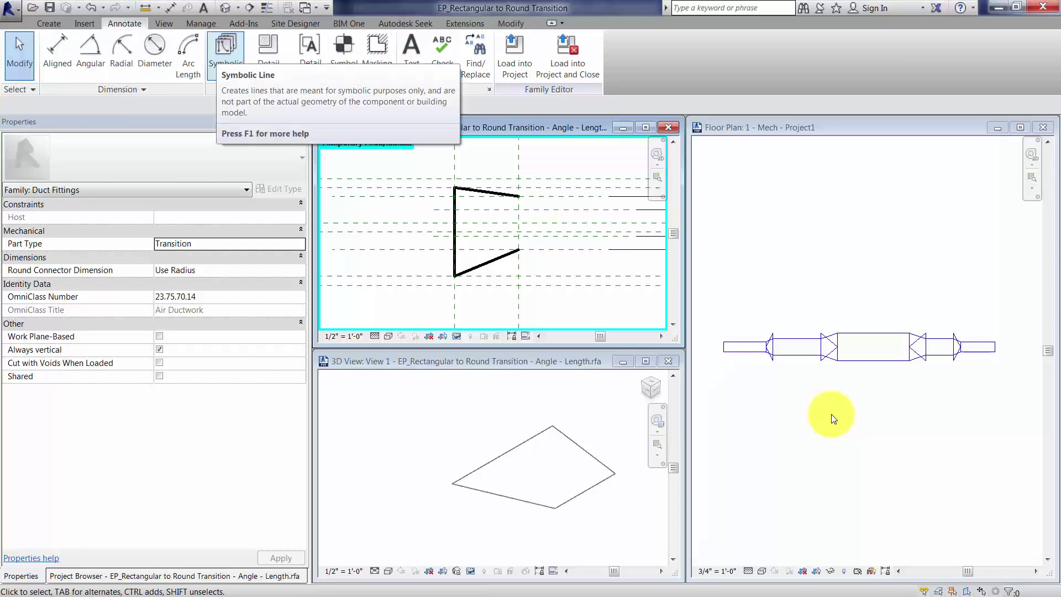
{"action": "left_click", "coordinate": [226, 56]}
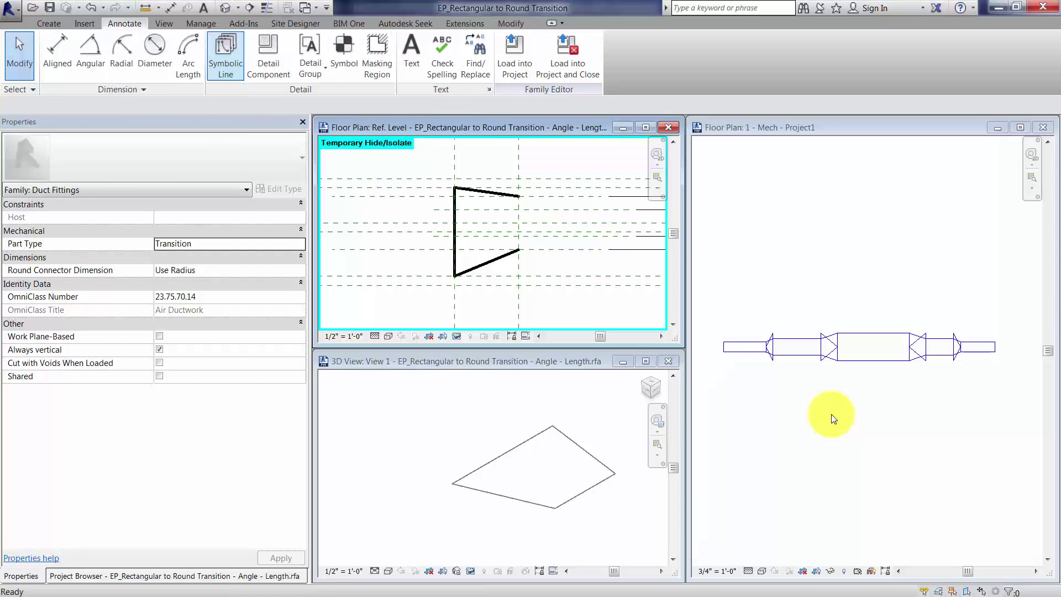
{"action": "left_click", "coordinate": [454, 188]}
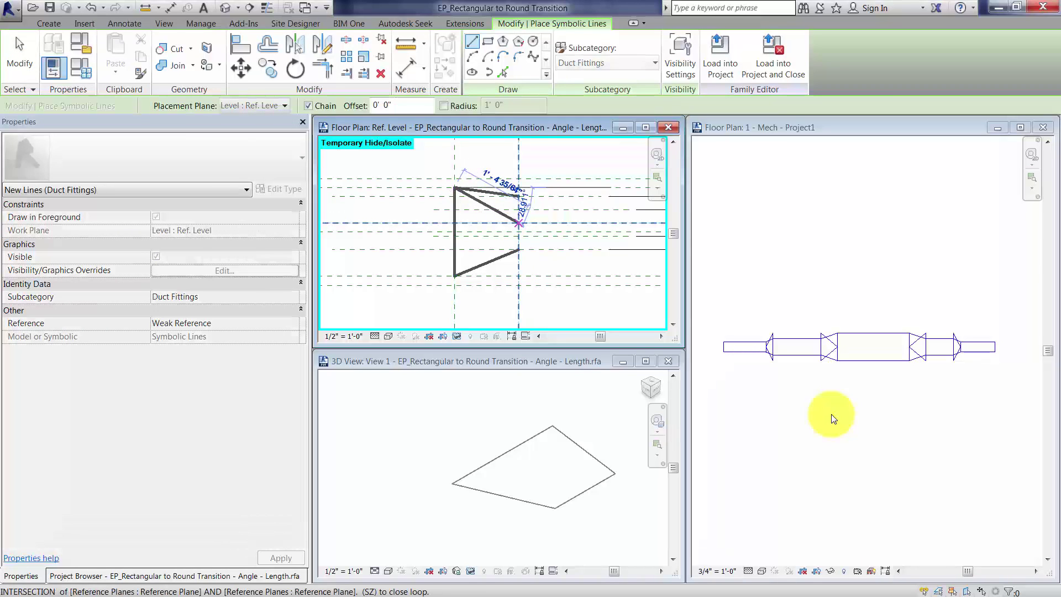
{"action": "left_click", "coordinate": [519, 223]}
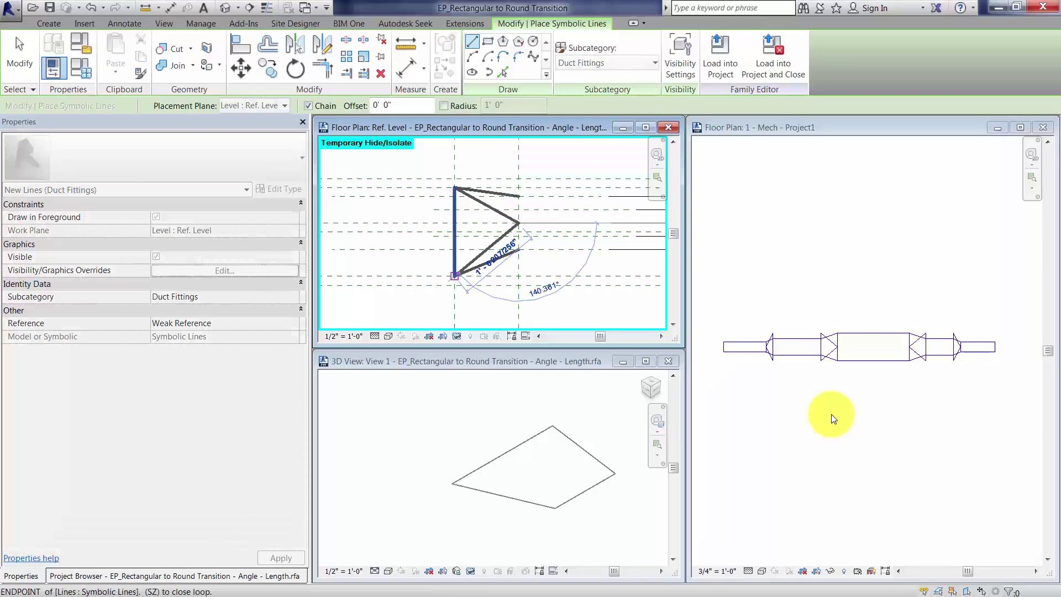
{"action": "left_click", "coordinate": [454, 275]}
{"action": "key", "text": "Escape"}
{"action": "key", "text": "Escape"}
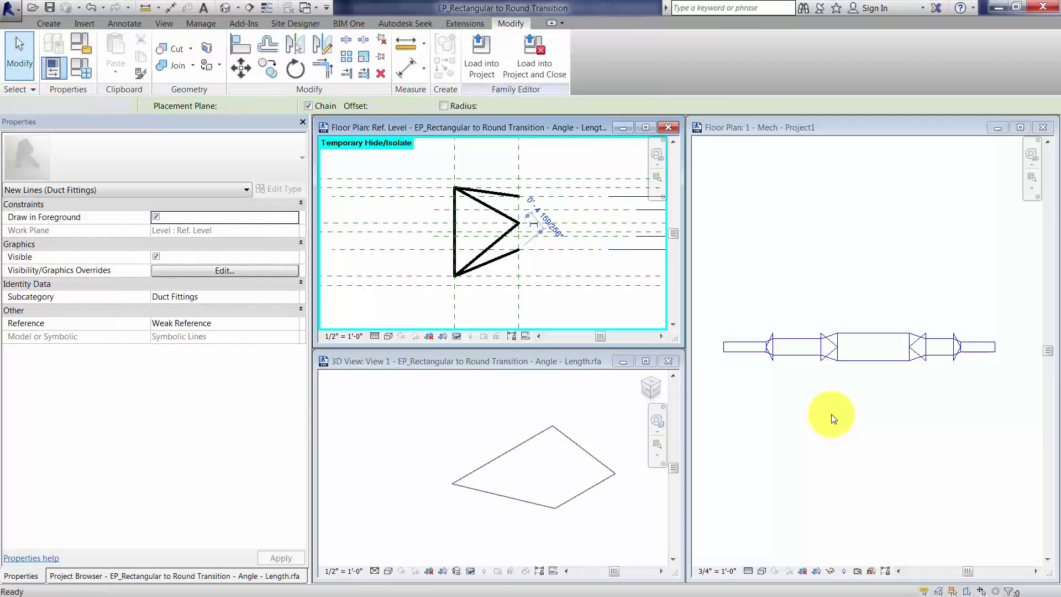
Delete the two outer sloped symbolic lines so only the triangle remains
{"action": "left_click", "coordinate": [489, 262]}
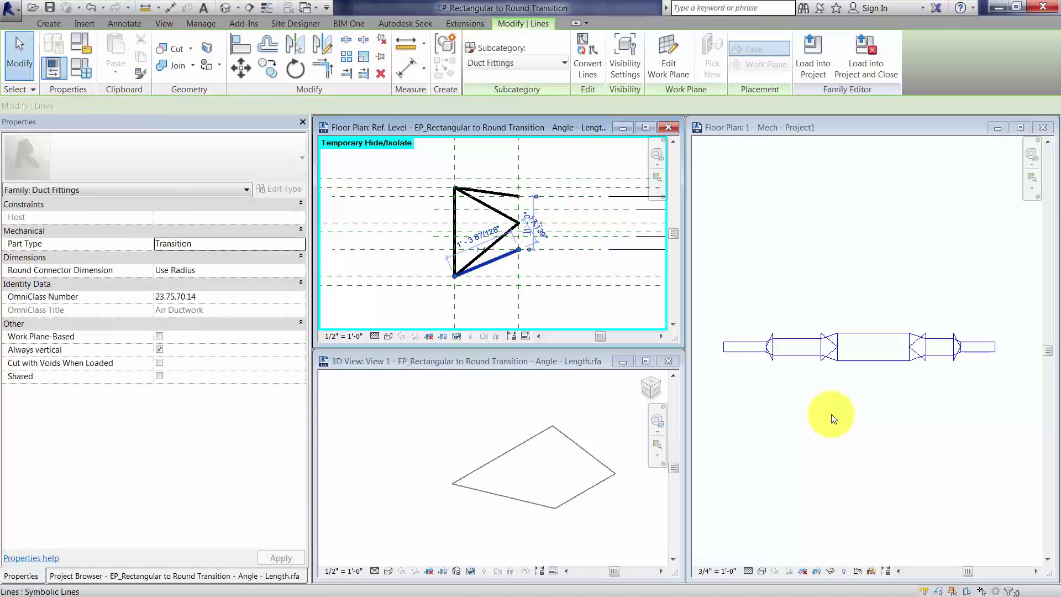
{"action": "key", "text": "Delete"}
{"action": "left_click", "coordinate": [487, 192]}
{"action": "key", "text": "Delete"}
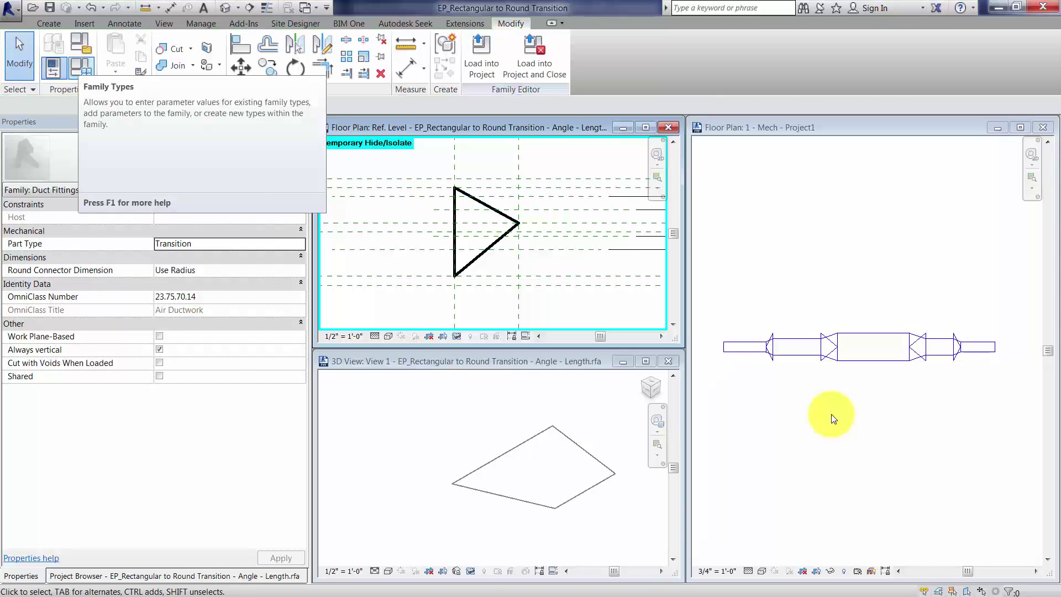
Set the Duct Width of the family's 45 Degree type to 24" and apply it
{"action": "left_click", "coordinate": [81, 68]}
{"action": "mouse_move", "coordinate": [443, 70]}
{"action": "left_mouse_down"}
{"action": "mouse_move", "coordinate": [584, 85]}
{"action": "mouse_move", "coordinate": [740, 66]}
{"action": "mouse_move", "coordinate": [733, 59]}
{"action": "left_mouse_up"}
{"action": "left_click", "coordinate": [743, 243]}
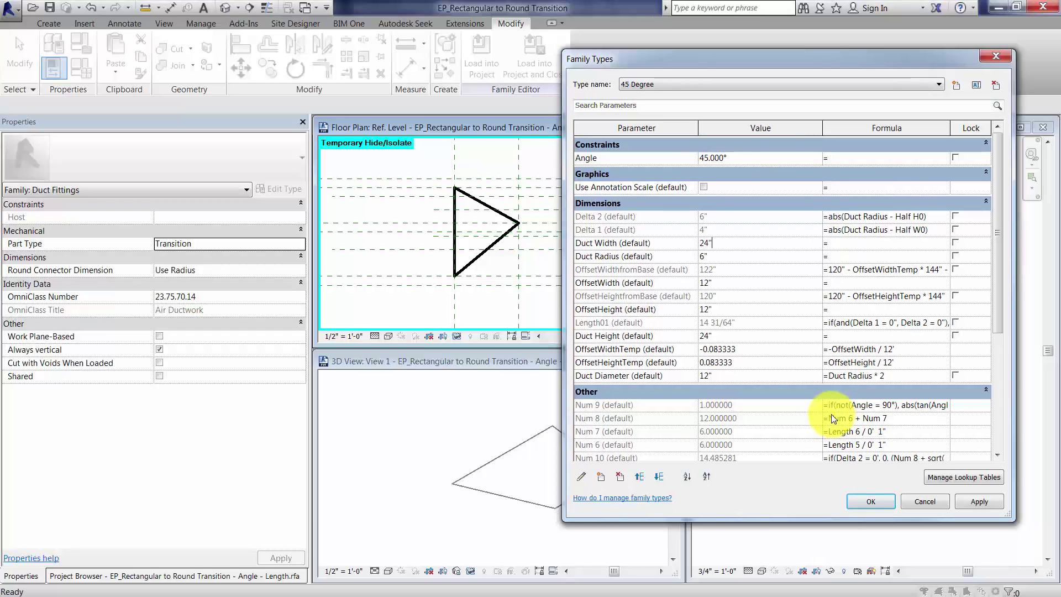
{"action": "left_click", "coordinate": [980, 501]}
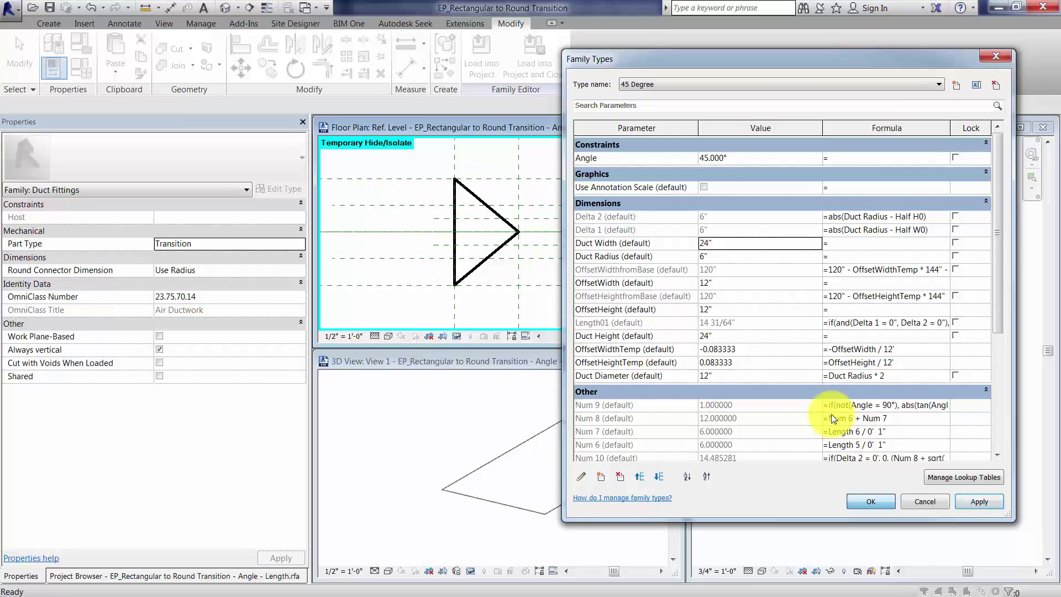
{"action": "key", "text": "Return"}
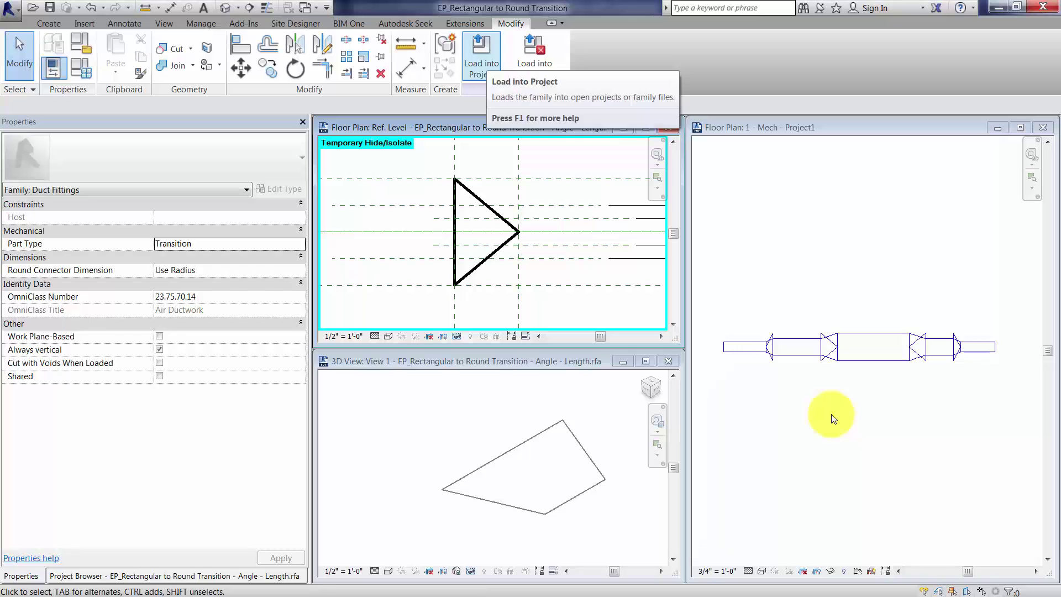
Load the modified transition family into Project1
{"action": "left_click", "coordinate": [484, 53]}
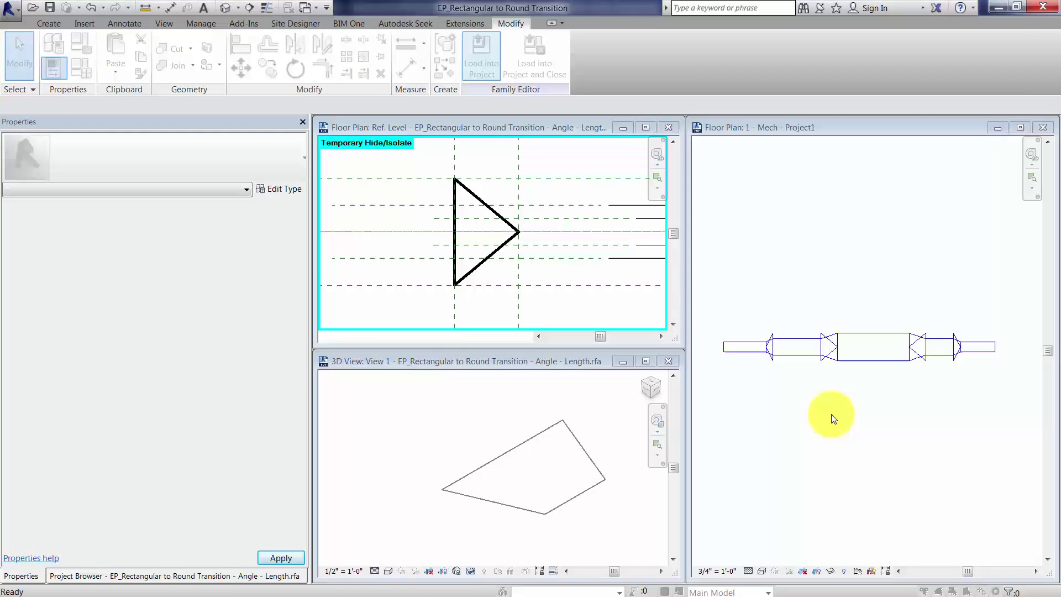
{"action": "left_click", "coordinate": [525, 307]}
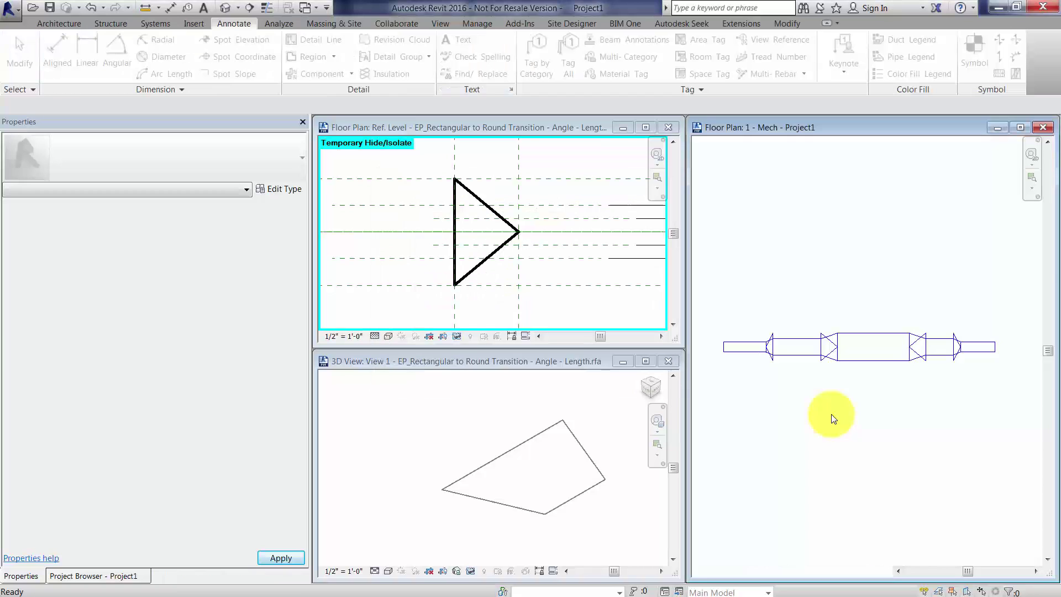